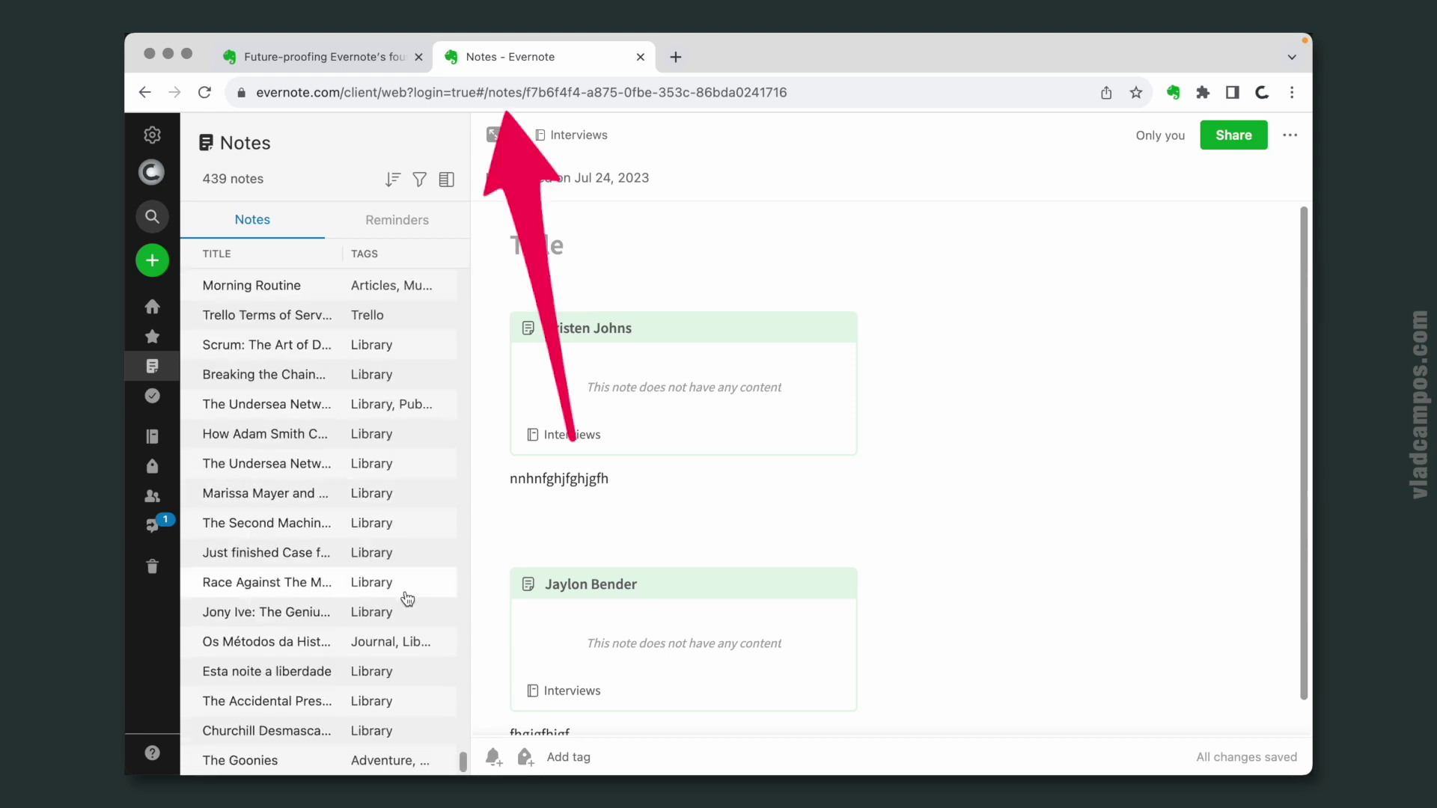
- Browse the library notes one by one, from Churchill Desmascarado up to Marissa Mayer and the Fight to Save Yahoo!
{"action": "left_click", "coordinate": [300, 740]}
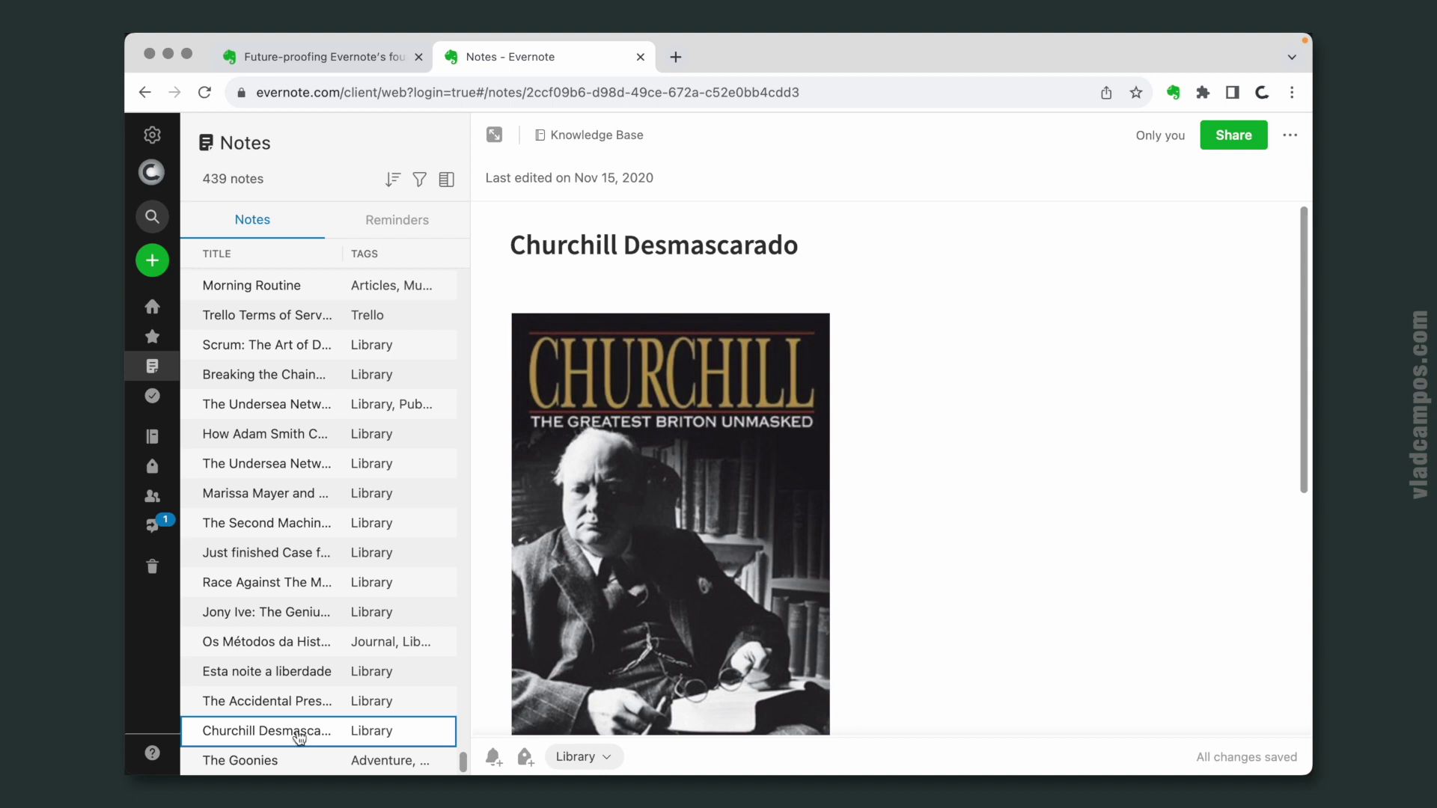
{"action": "left_click", "coordinate": [291, 704]}
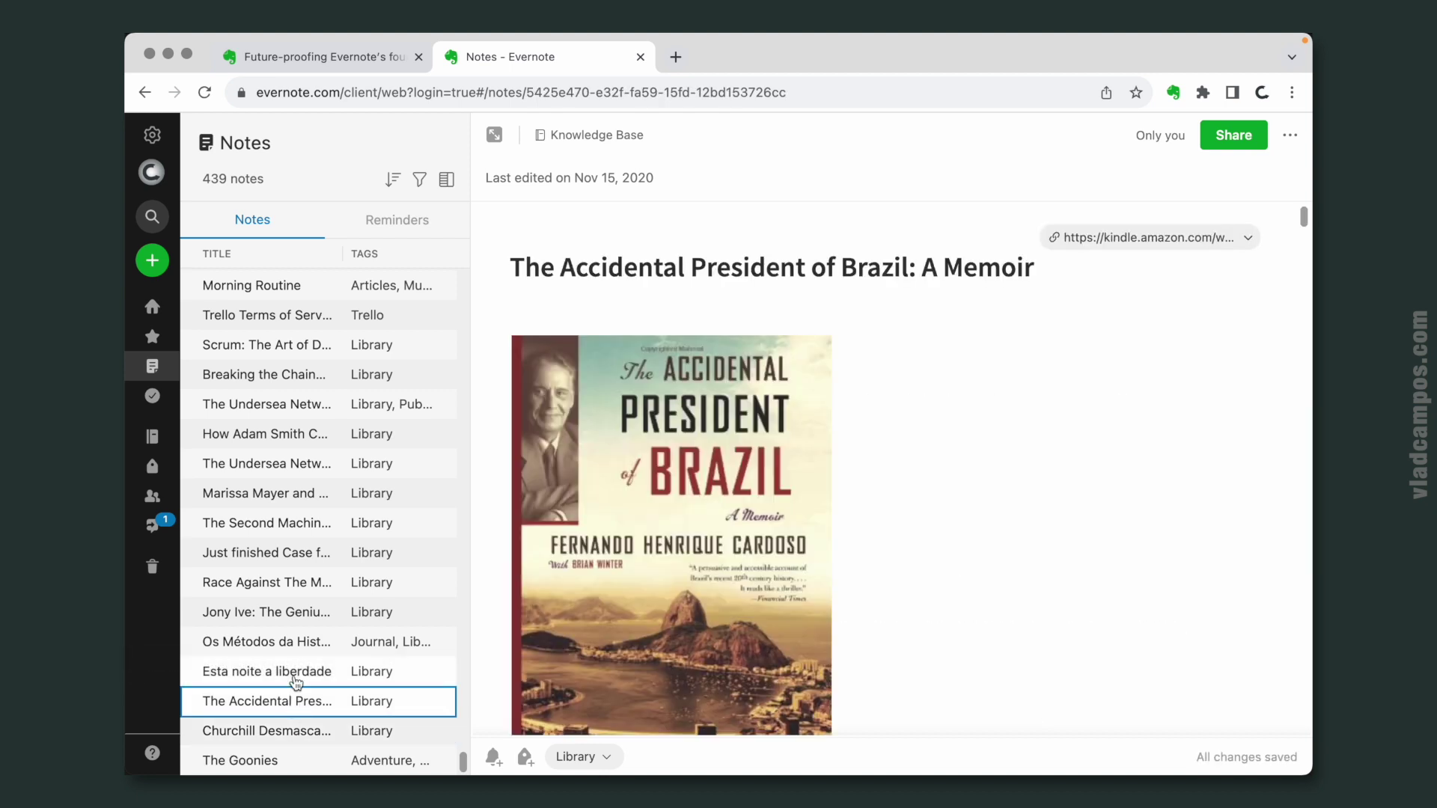
{"action": "left_click", "coordinate": [296, 673]}
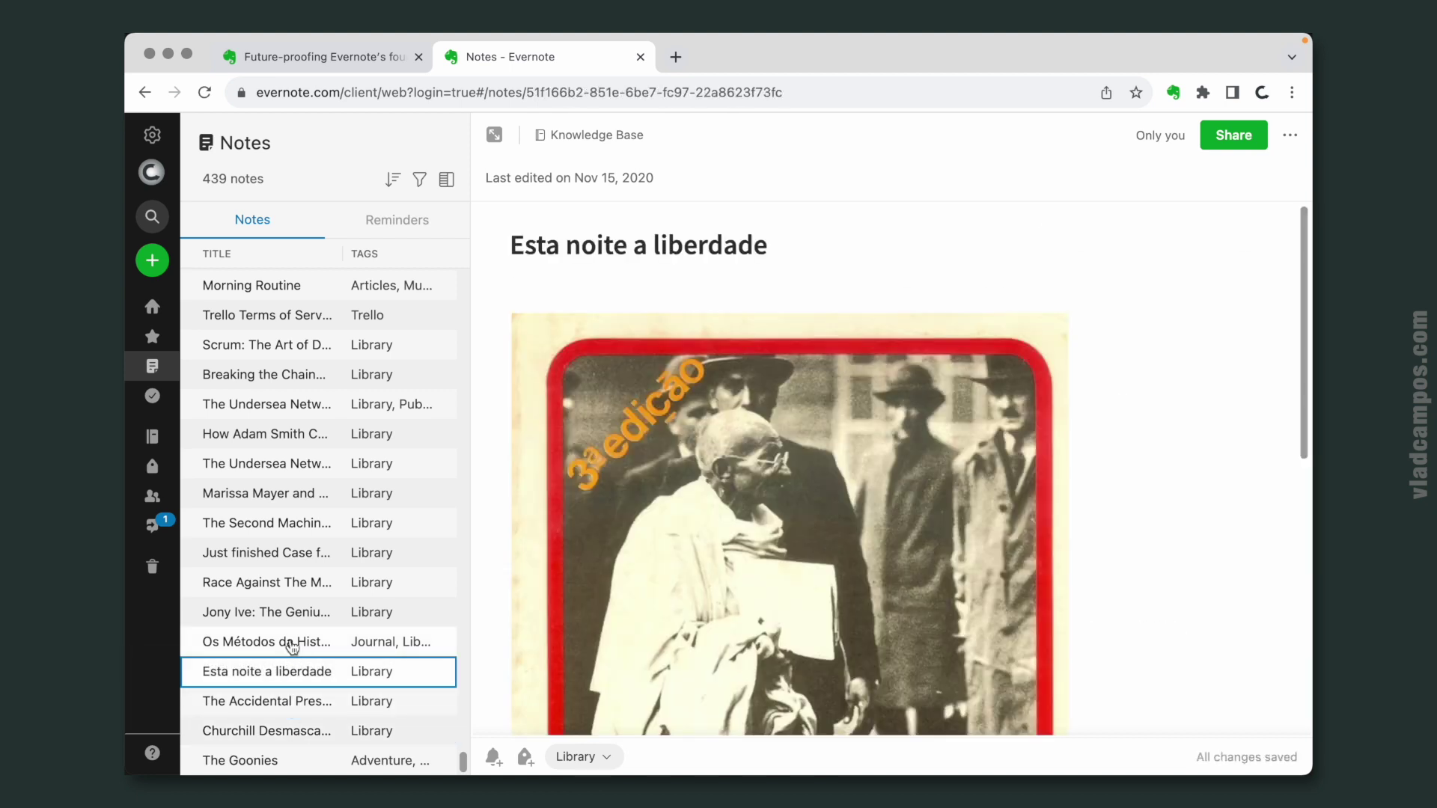
{"action": "left_click", "coordinate": [292, 642]}
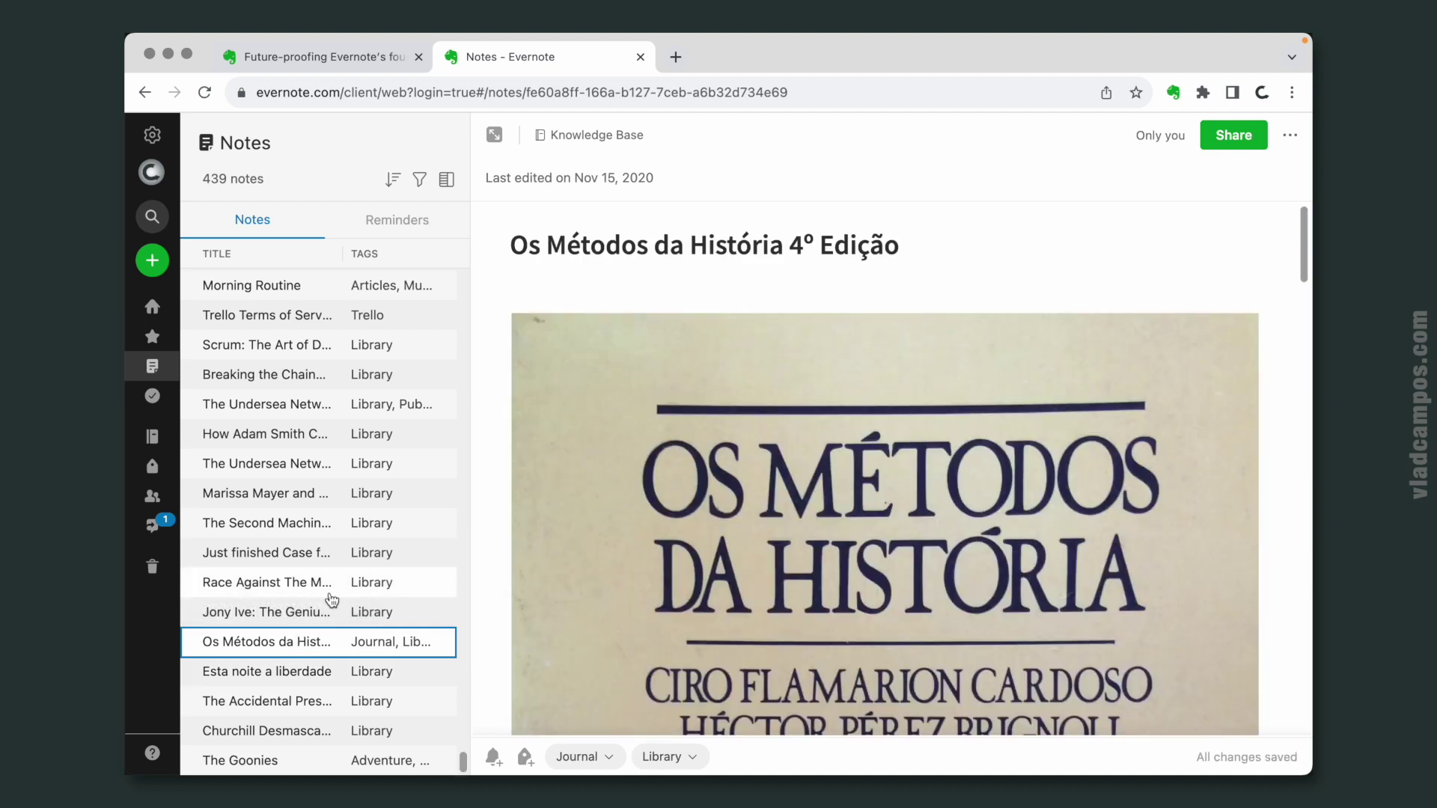
{"action": "left_click", "coordinate": [299, 612]}
{"action": "left_click", "coordinate": [298, 583]}
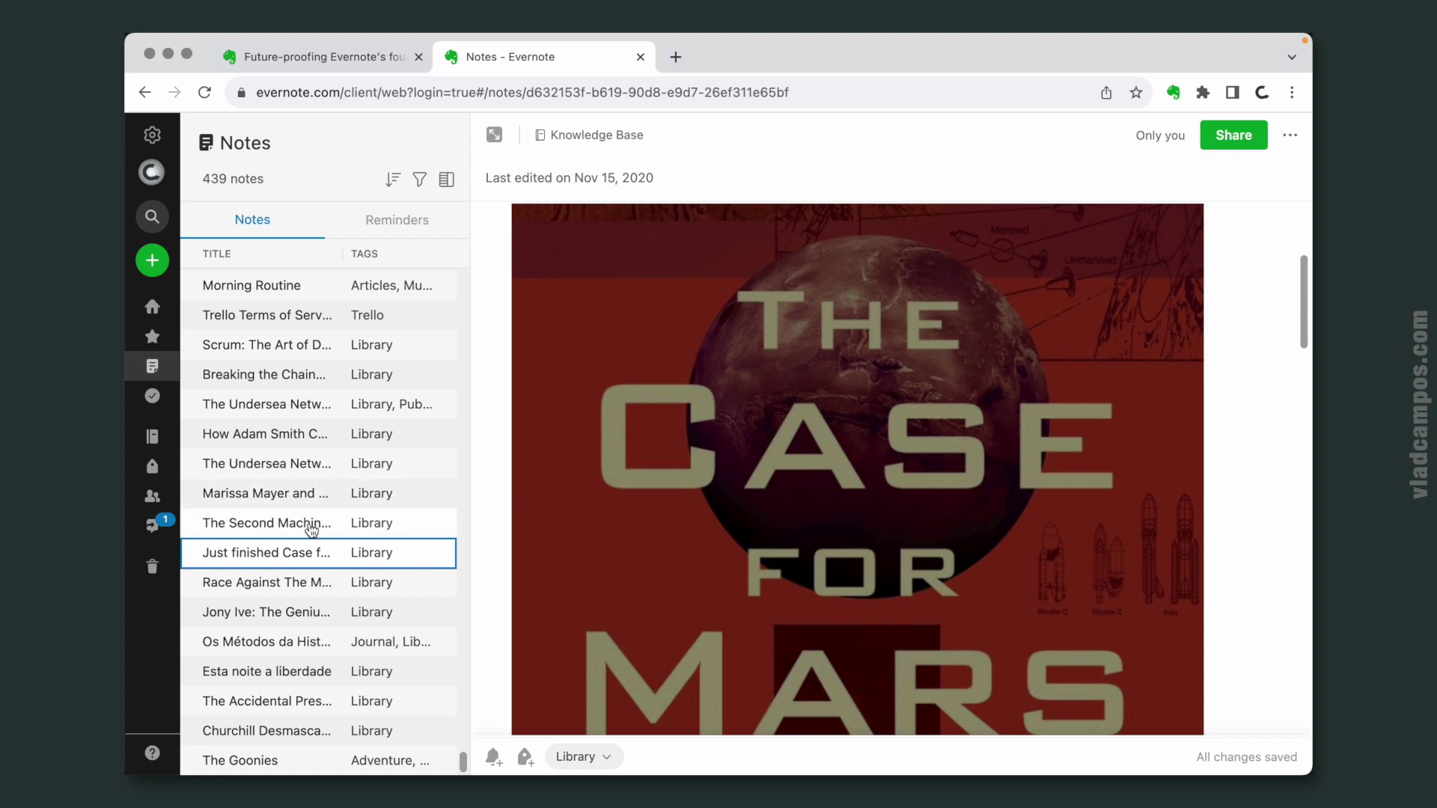
{"action": "left_click", "coordinate": [312, 526]}
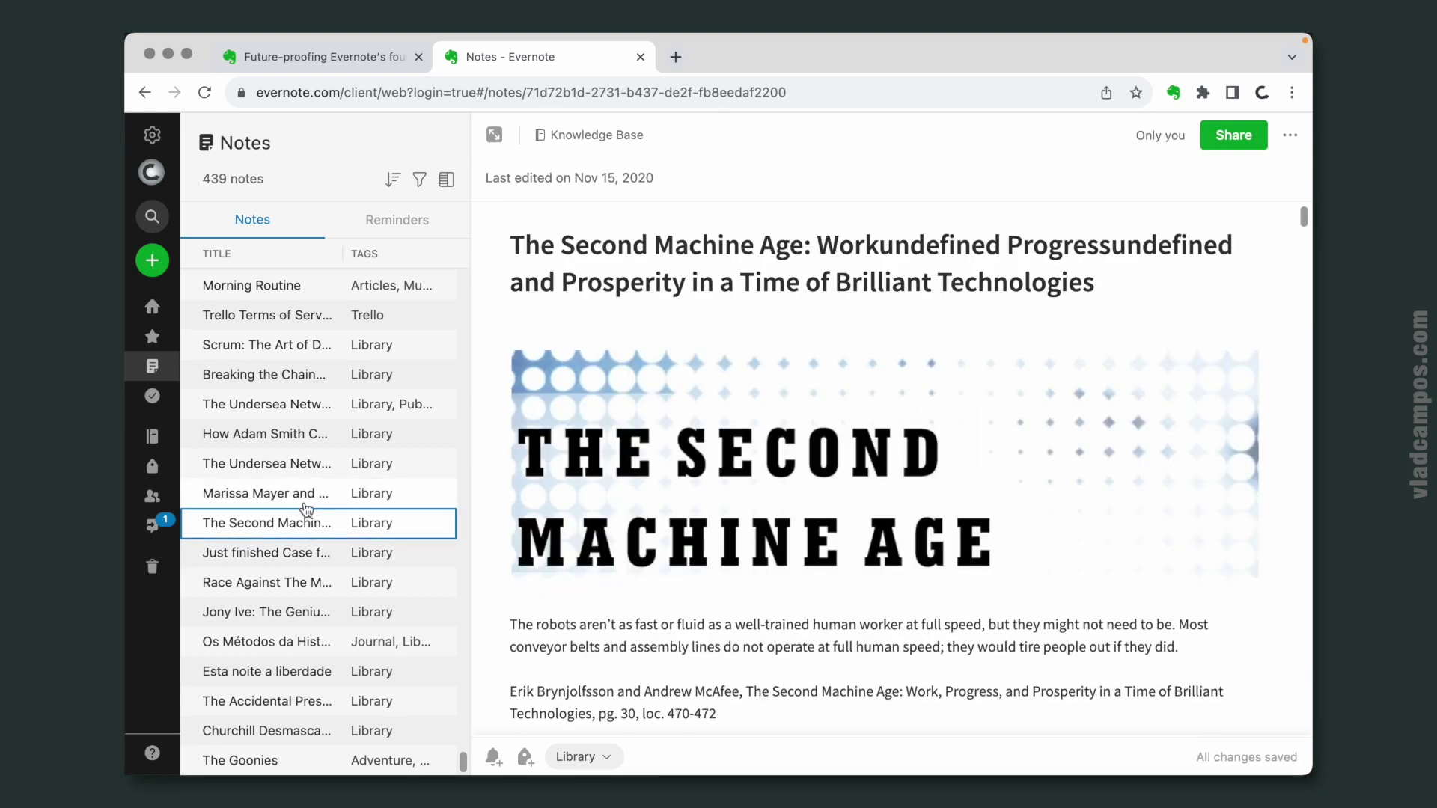
{"action": "left_click", "coordinate": [307, 495]}
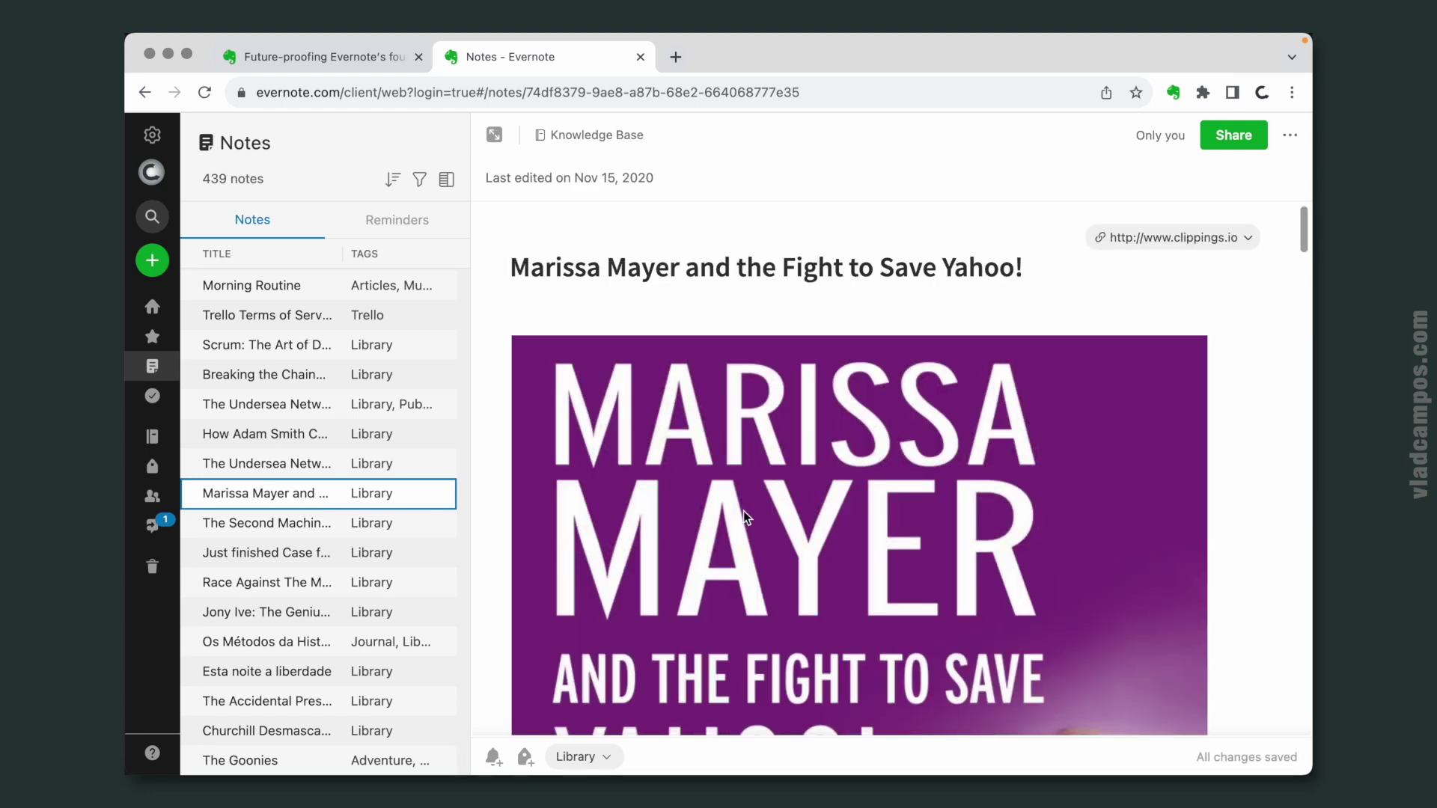
{"action": "scroll", "coordinate": [743, 511], "scroll_direction": "down", "scroll_amount": 15}
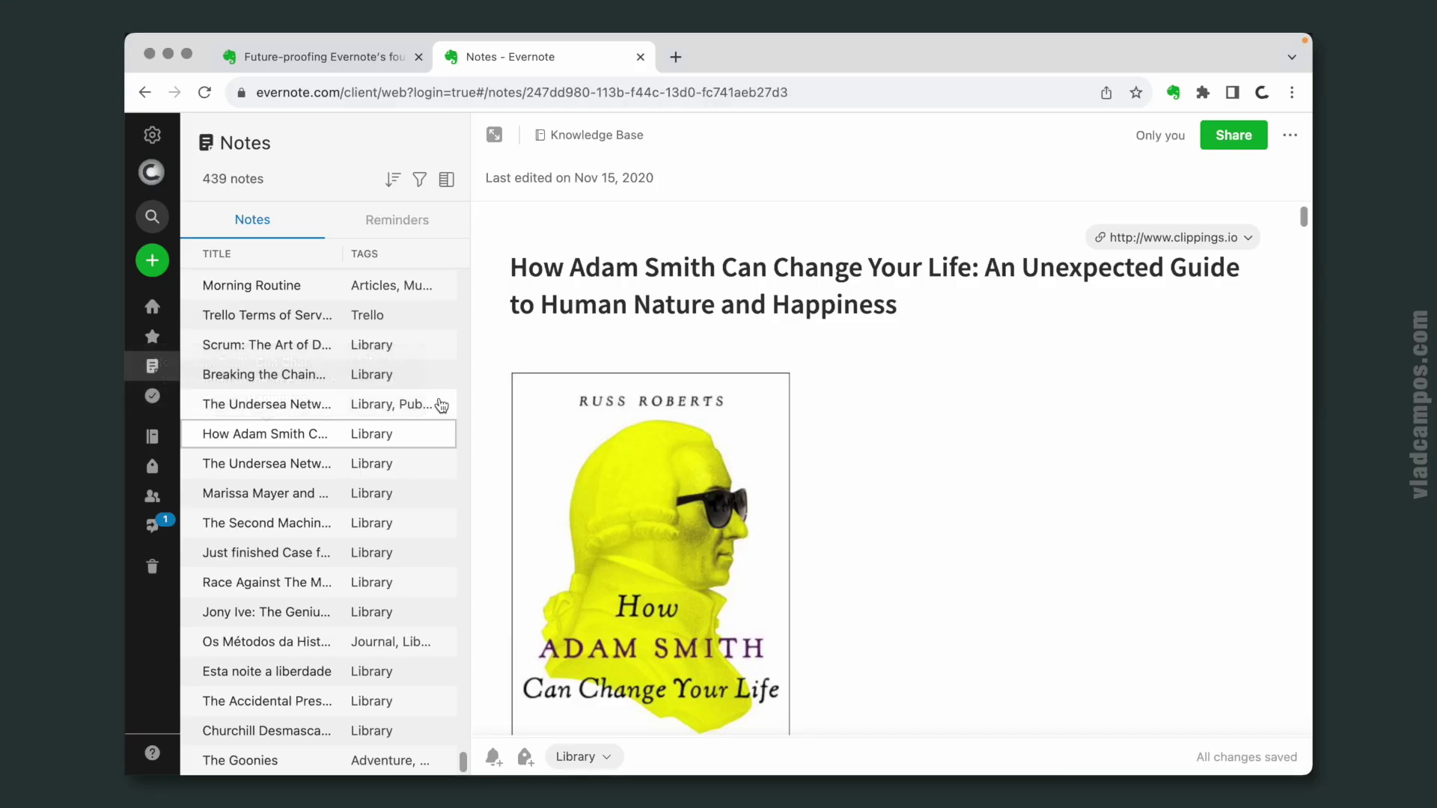
- View The Undersea Network note tagged Library and Published, and open the Breaking the Chains note above it
{"action": "key", "text": "Up"}
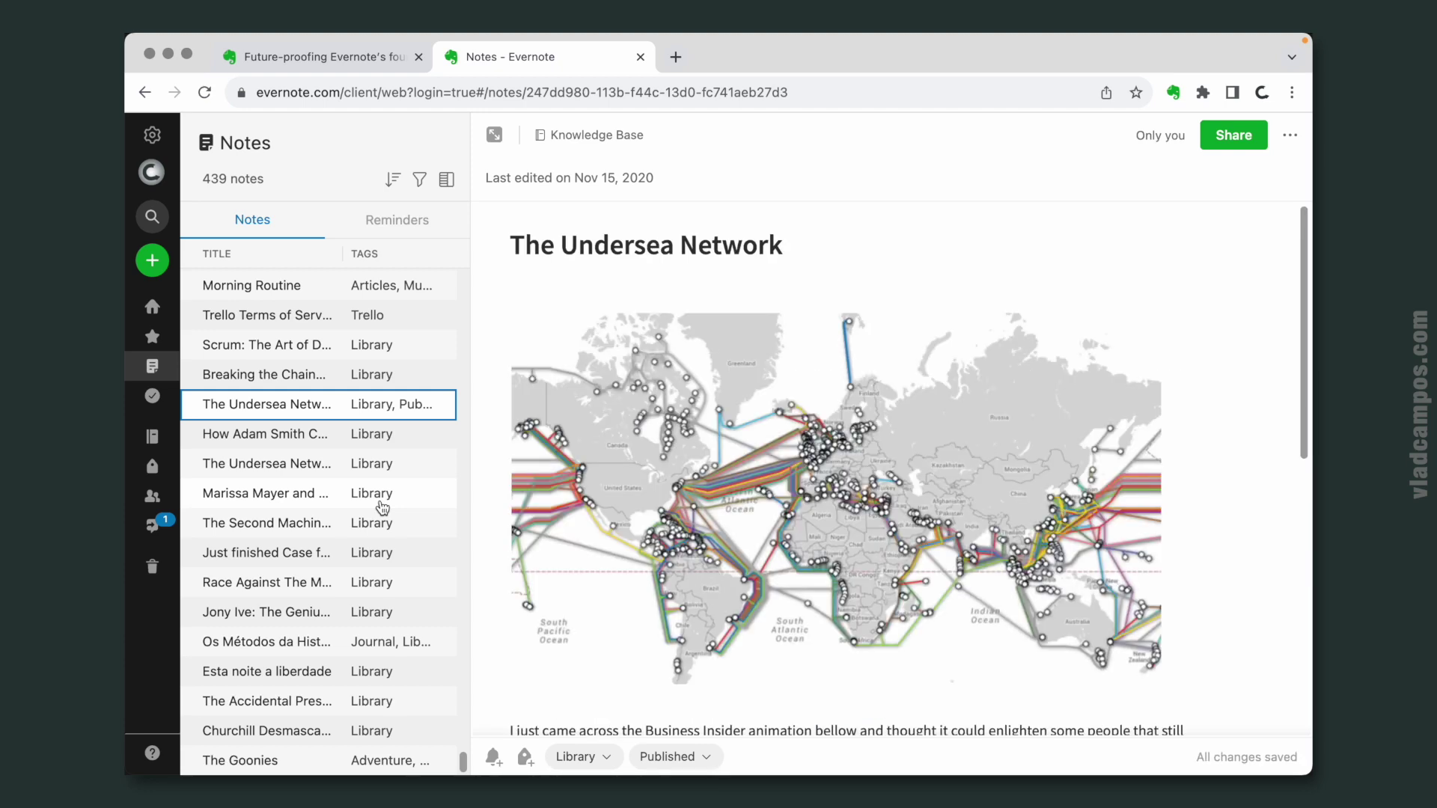
{"action": "scroll", "coordinate": [702, 533], "scroll_direction": "down", "scroll_amount": 2}
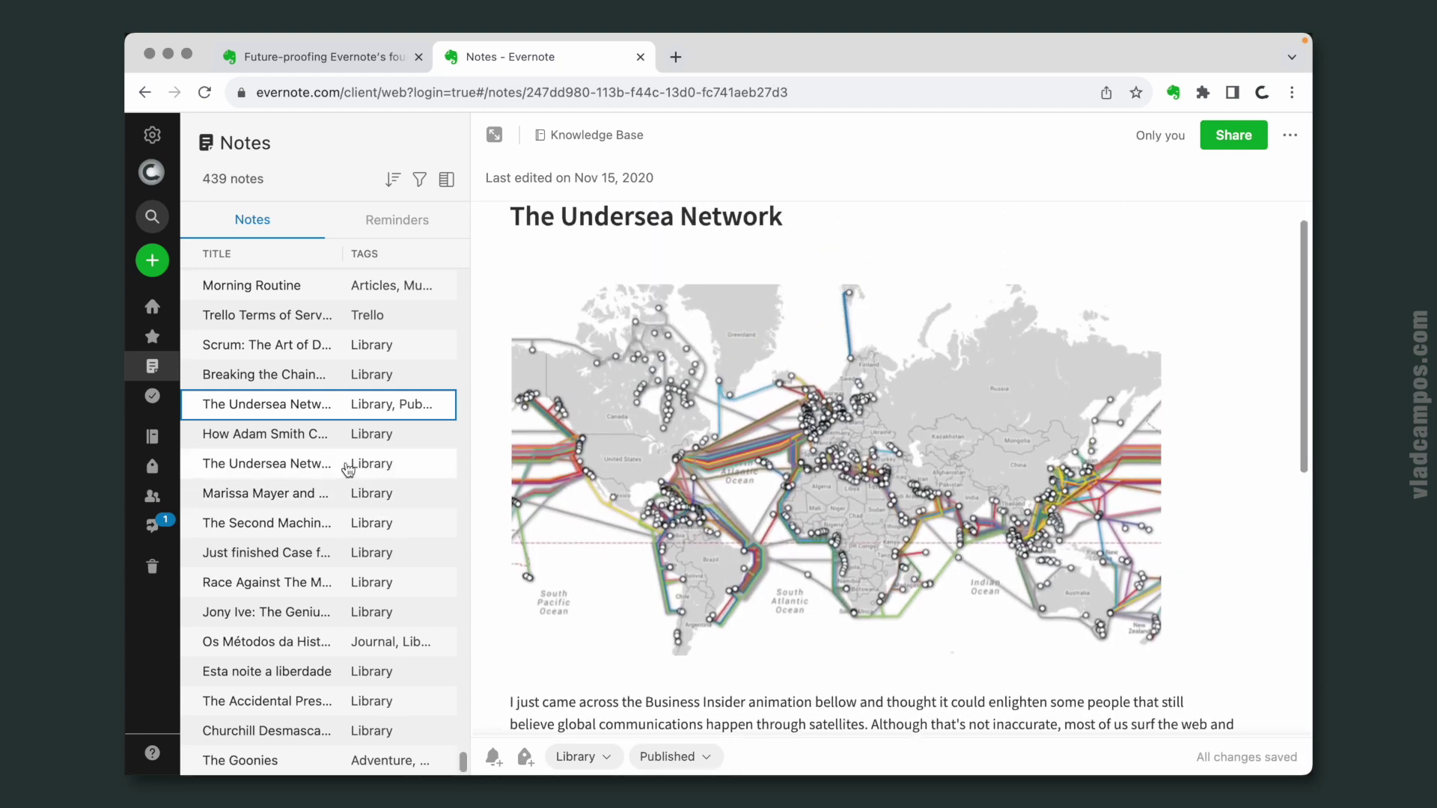
{"action": "left_click", "coordinate": [300, 378]}
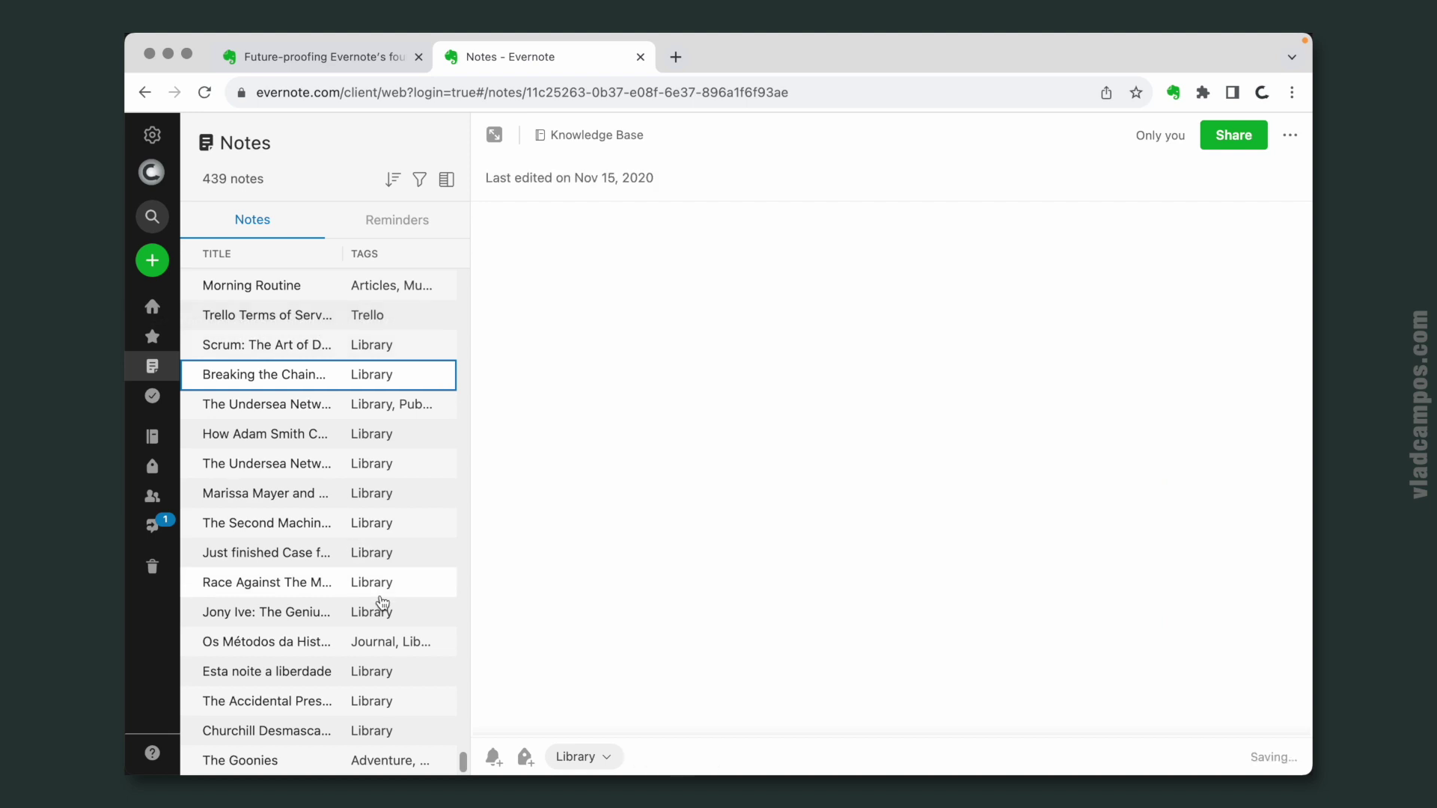
- Switch in quick succession between nonadjacent library notes, including Jony Ive, Marissa Mayer and Just finished Case for Mars
{"action": "left_click", "coordinate": [352, 620]}
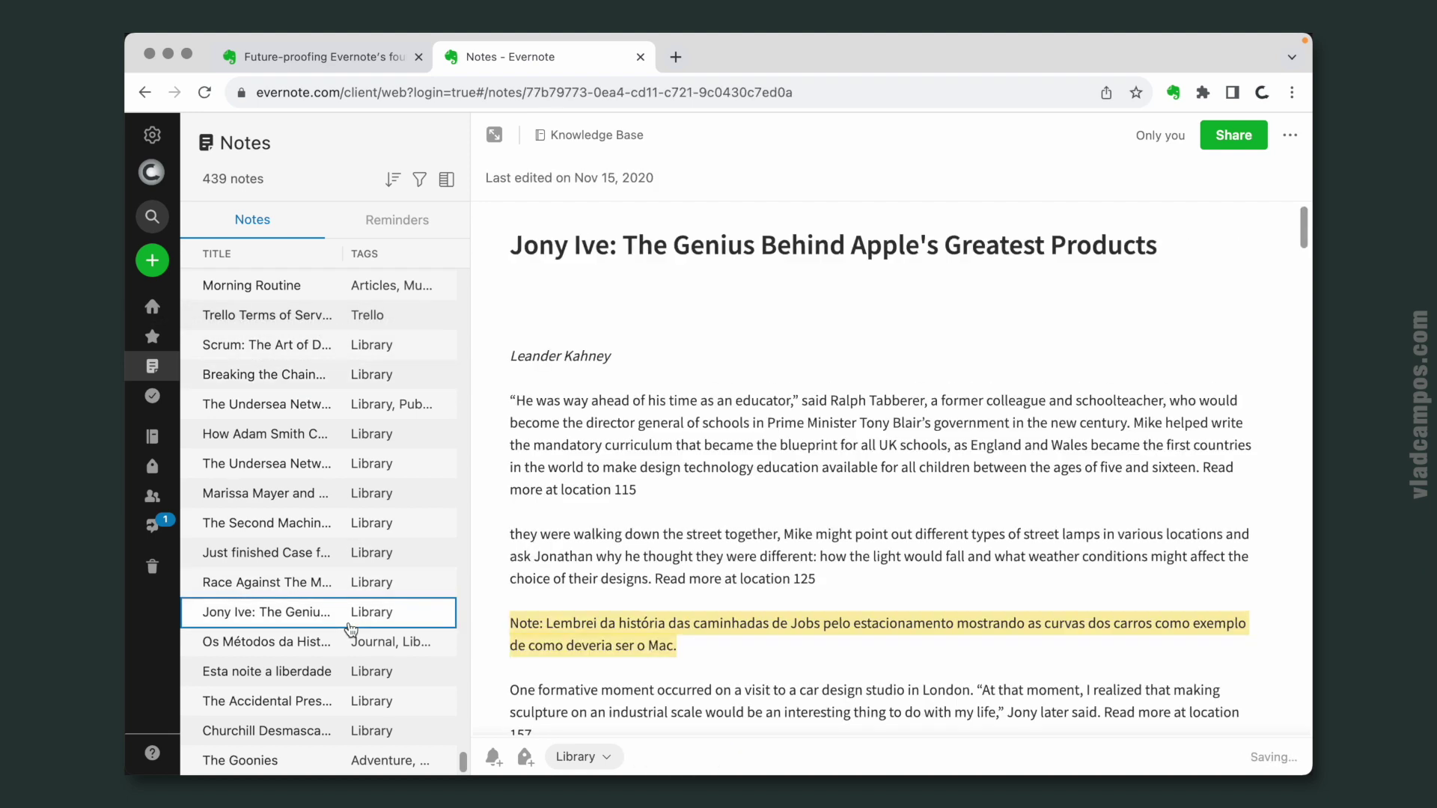
{"action": "left_click", "coordinate": [334, 559]}
{"action": "left_click", "coordinate": [333, 495]}
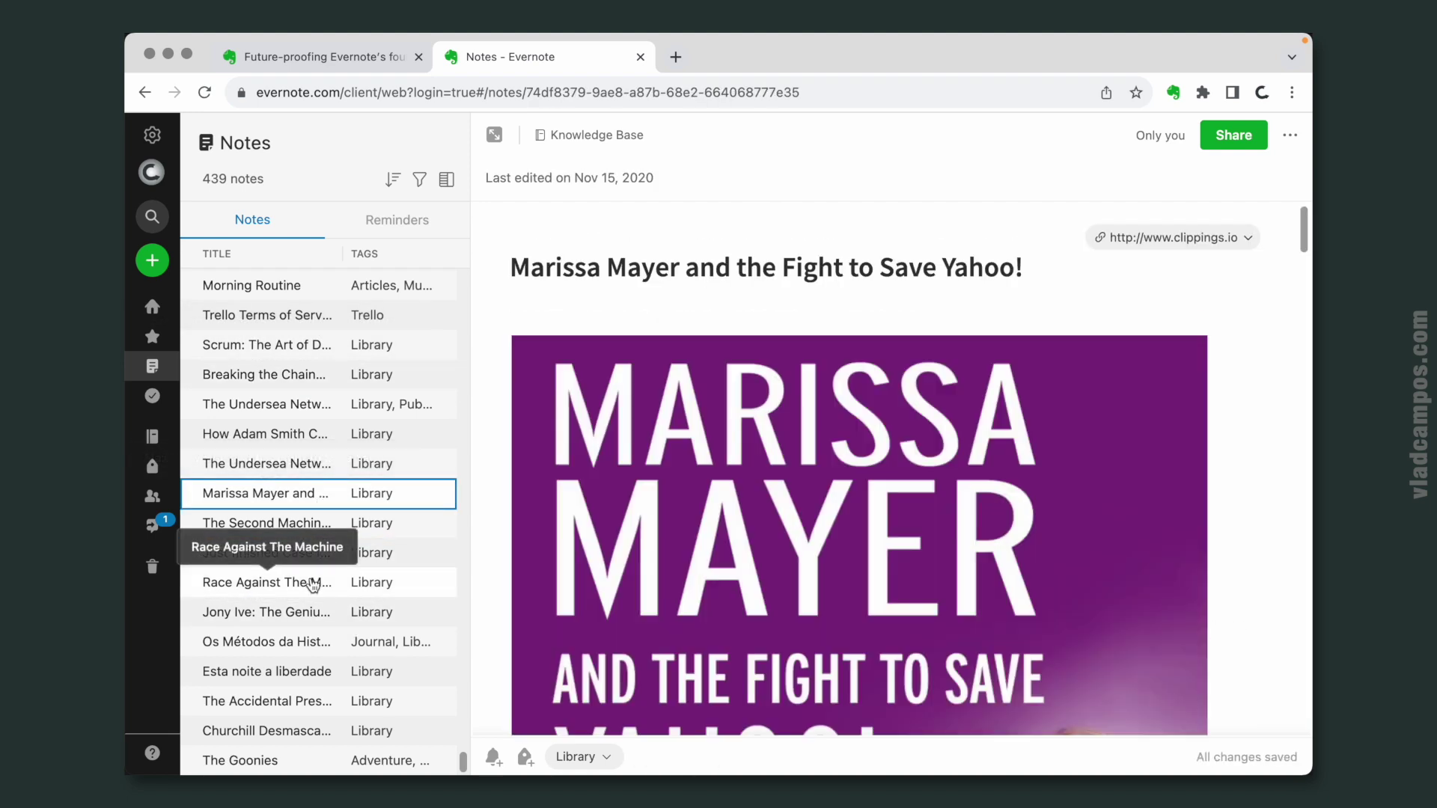
{"action": "left_click", "coordinate": [300, 663]}
{"action": "left_click", "coordinate": [292, 612]}
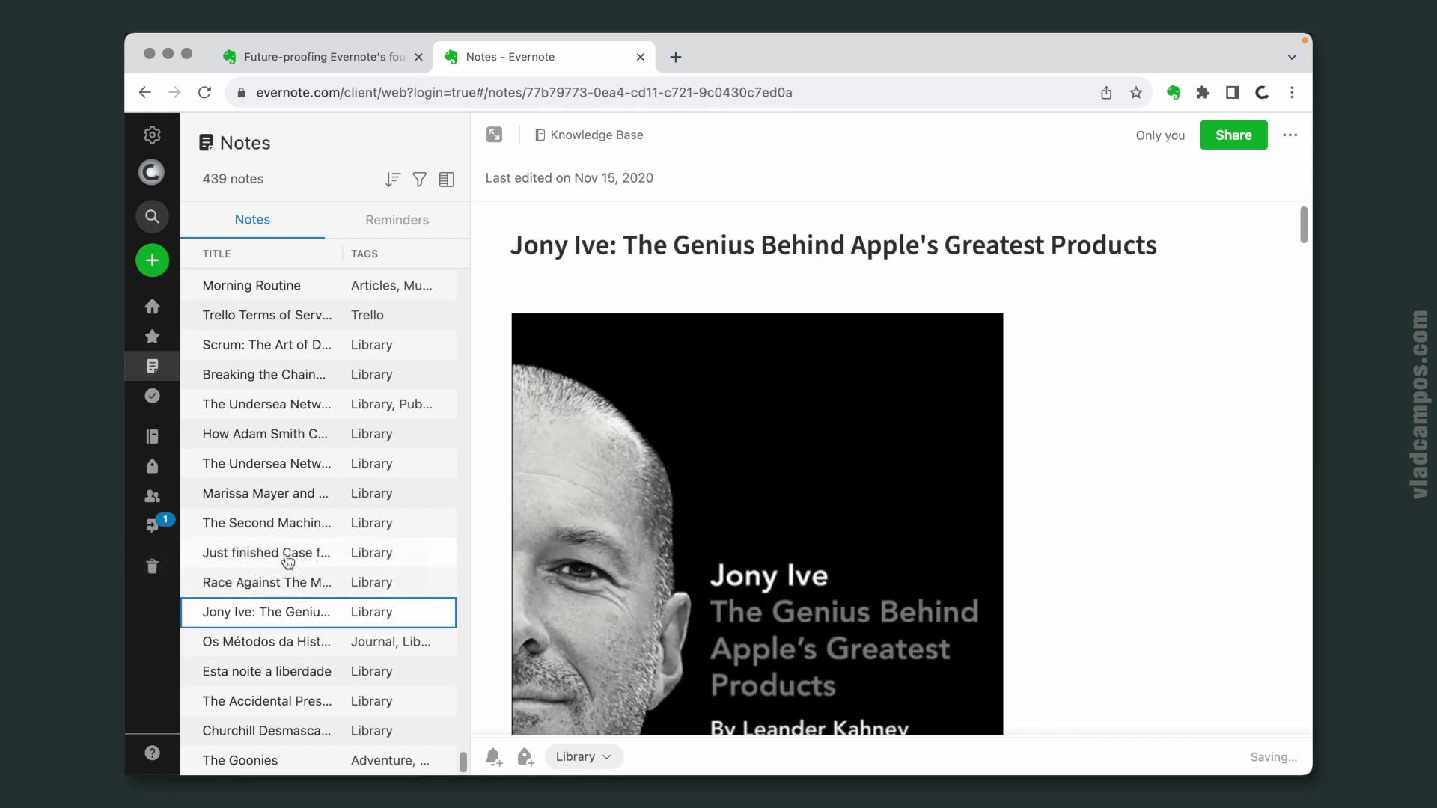
{"action": "left_click", "coordinate": [287, 551]}
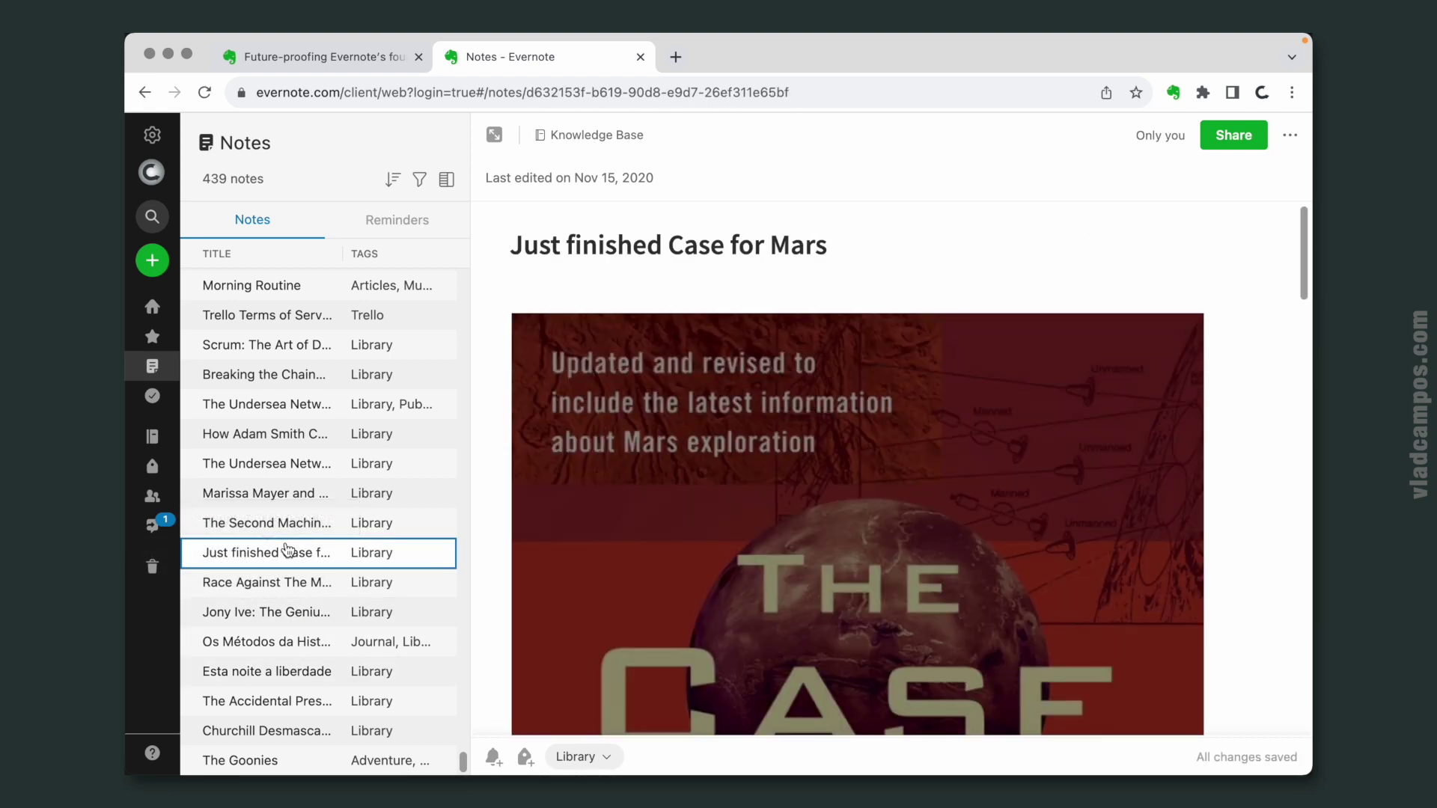
- Jump upward through the library notes from The Accidental President of Brazil to The Undersea Network, skipping entries in between
{"action": "left_click", "coordinate": [277, 702]}
{"action": "left_click", "coordinate": [273, 642]}
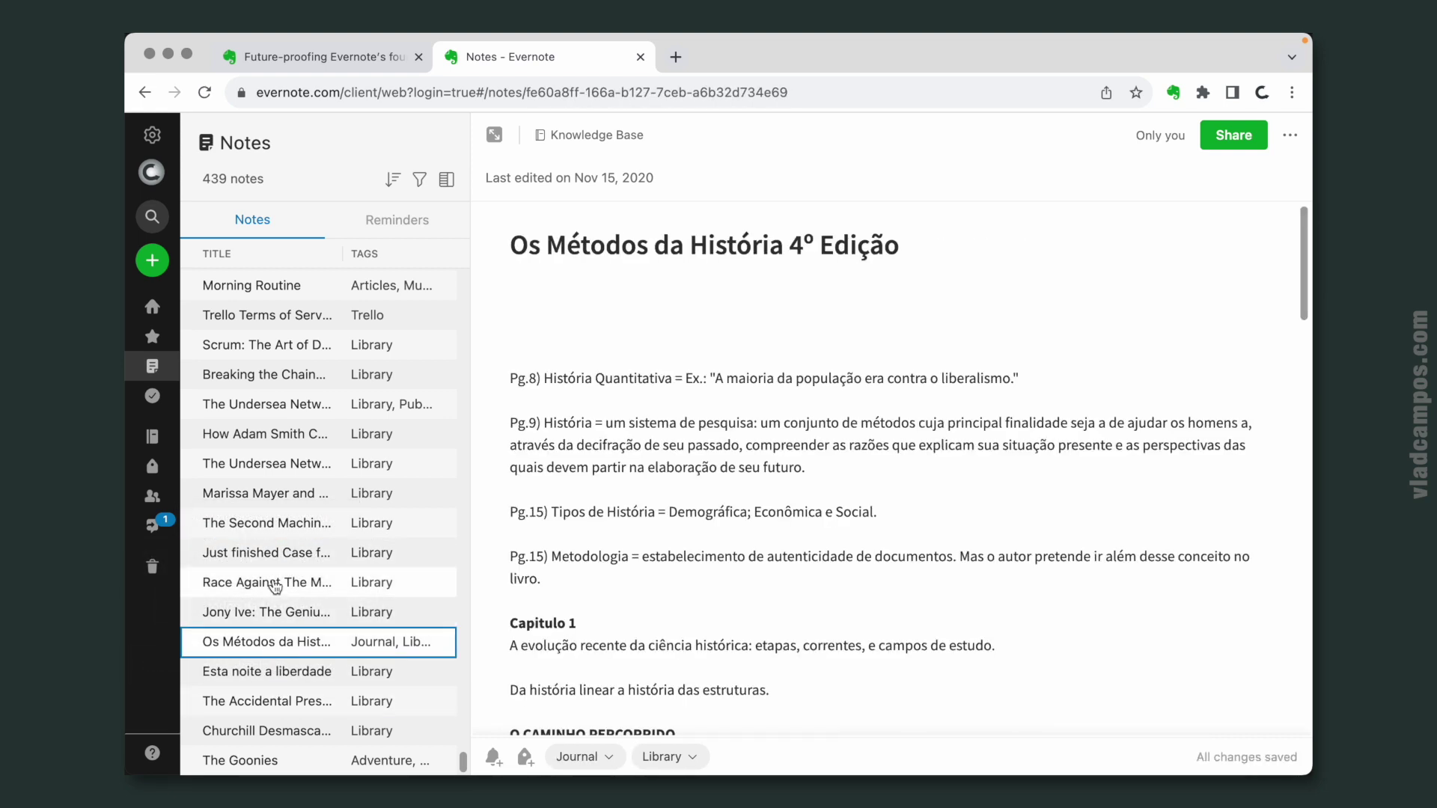
{"action": "left_click", "coordinate": [275, 588]}
{"action": "left_click", "coordinate": [274, 499]}
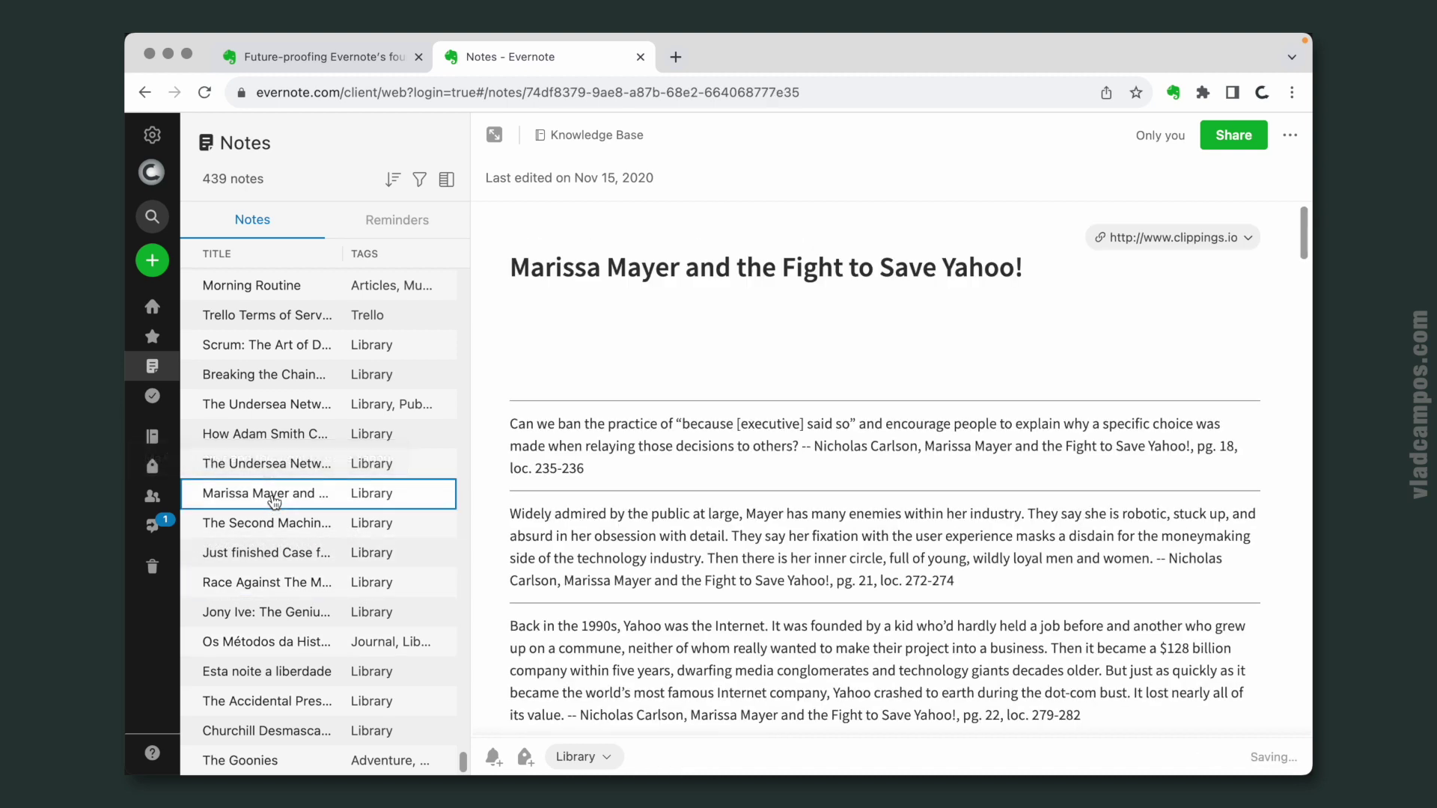
{"action": "left_click", "coordinate": [275, 407]}
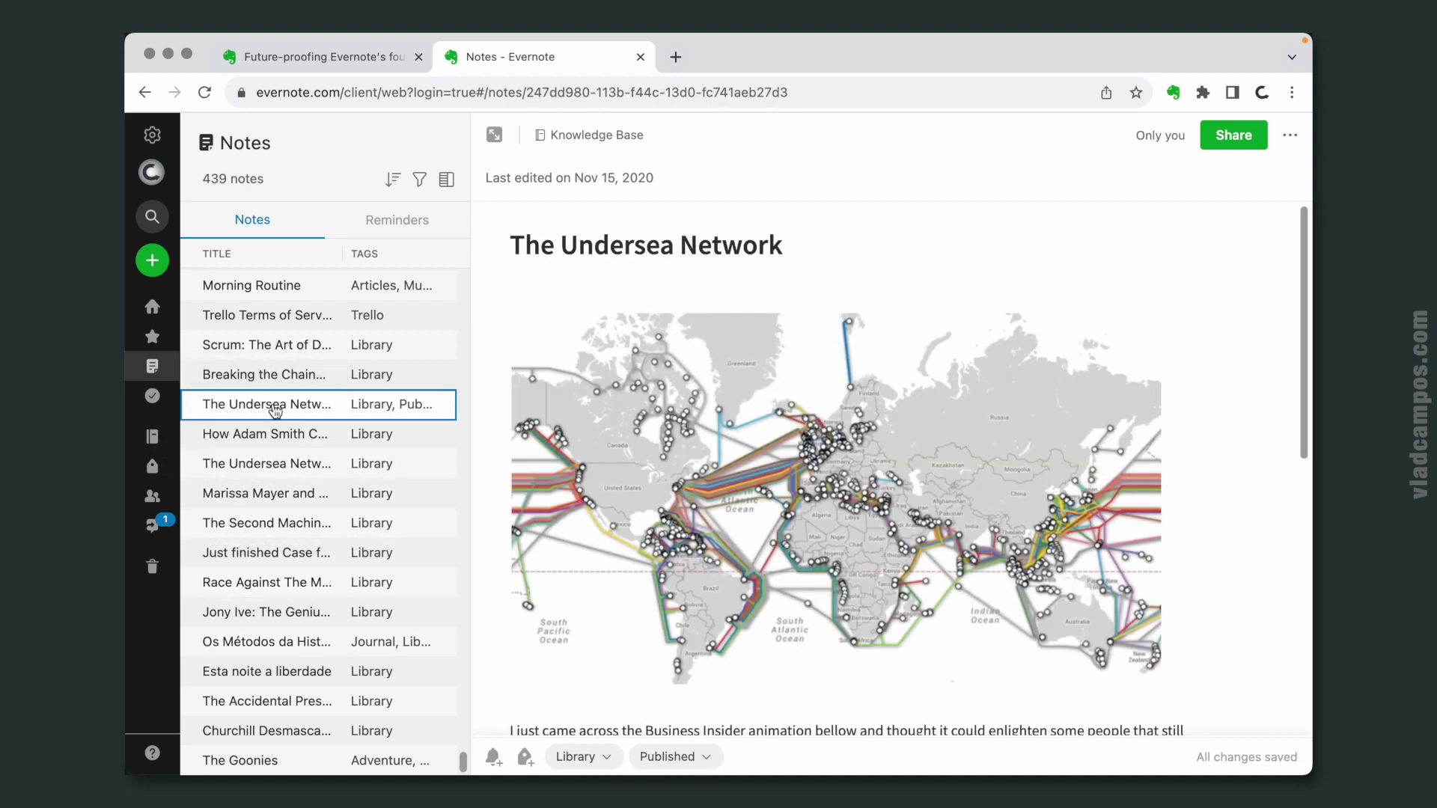
- Open the note Scrum: The Art of Doing Twice the Work in Half the Time and skim its book highlights
{"action": "left_click", "coordinate": [275, 350]}
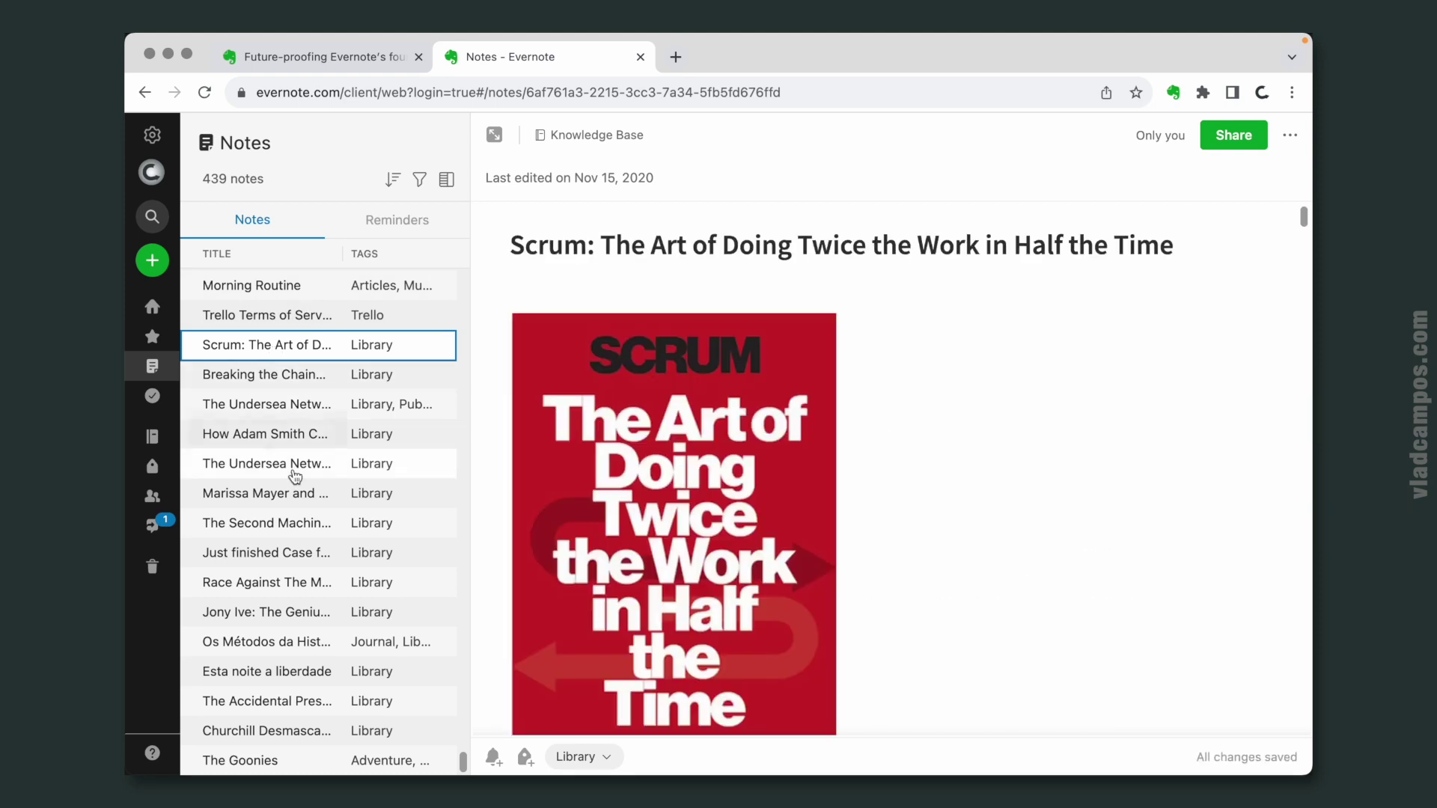
{"action": "scroll", "coordinate": [819, 540], "scroll_direction": "down", "scroll_amount": 20}
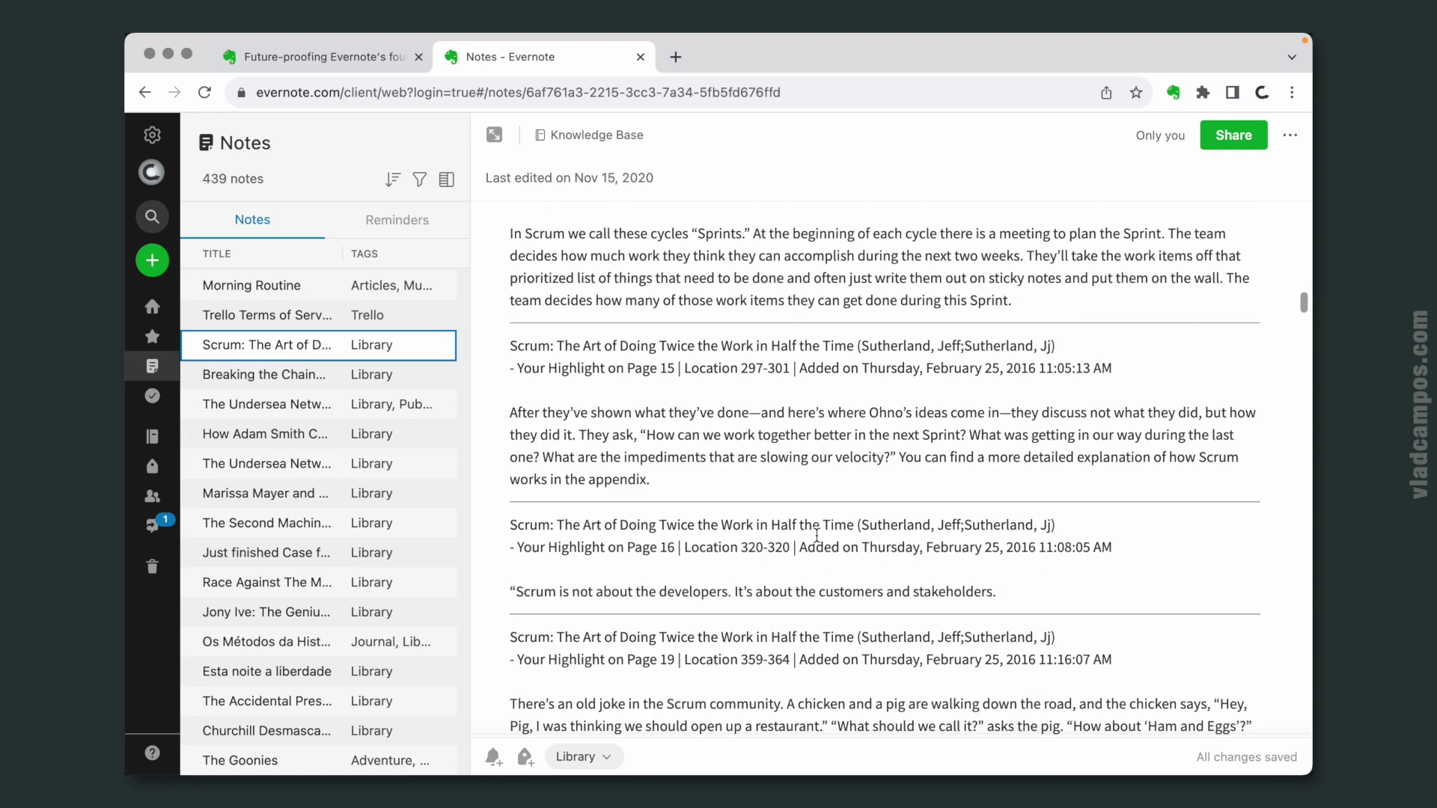
{"action": "scroll", "coordinate": [816, 535], "scroll_direction": "down", "scroll_amount": 20}
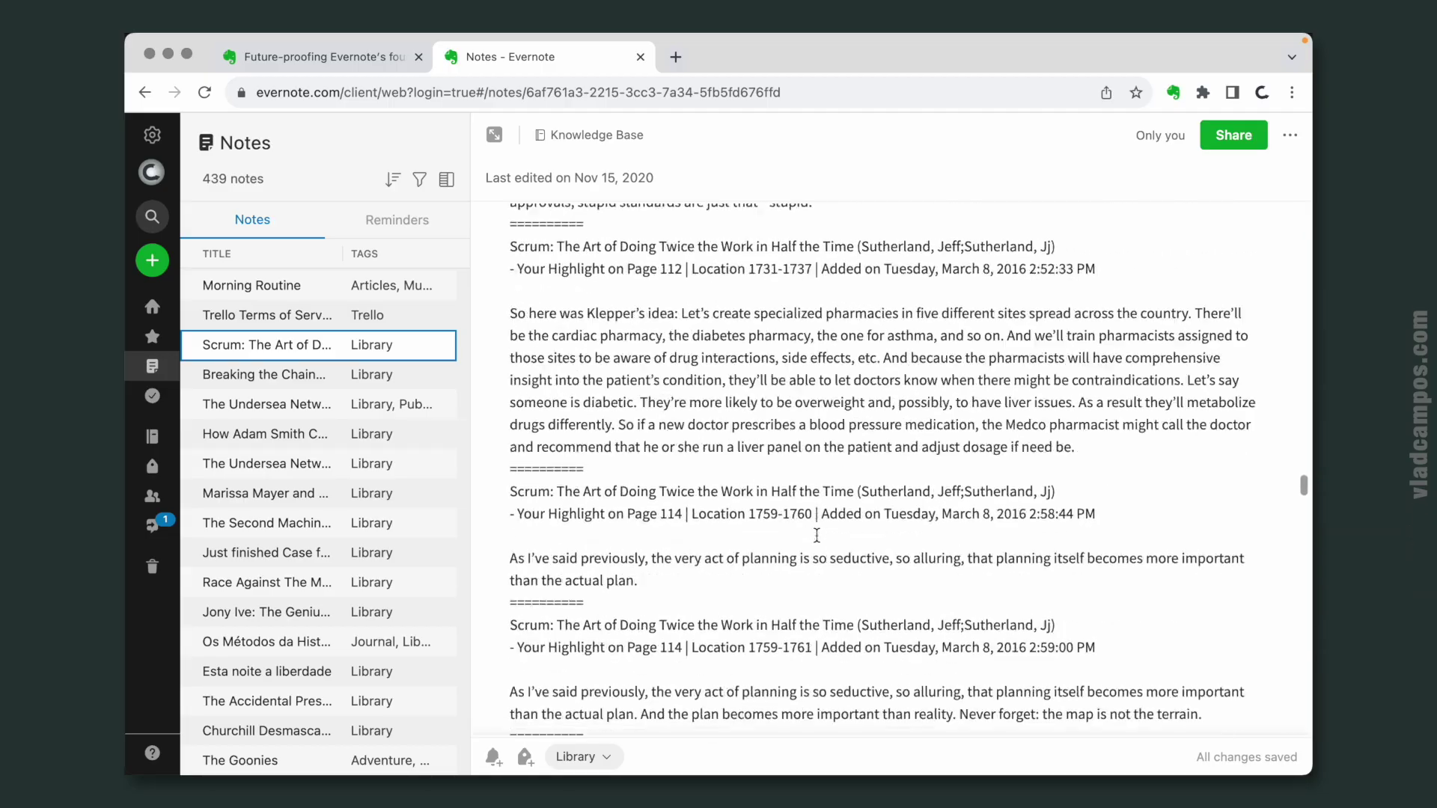
{"action": "scroll", "coordinate": [816, 535], "scroll_direction": "down", "scroll_amount": 20}
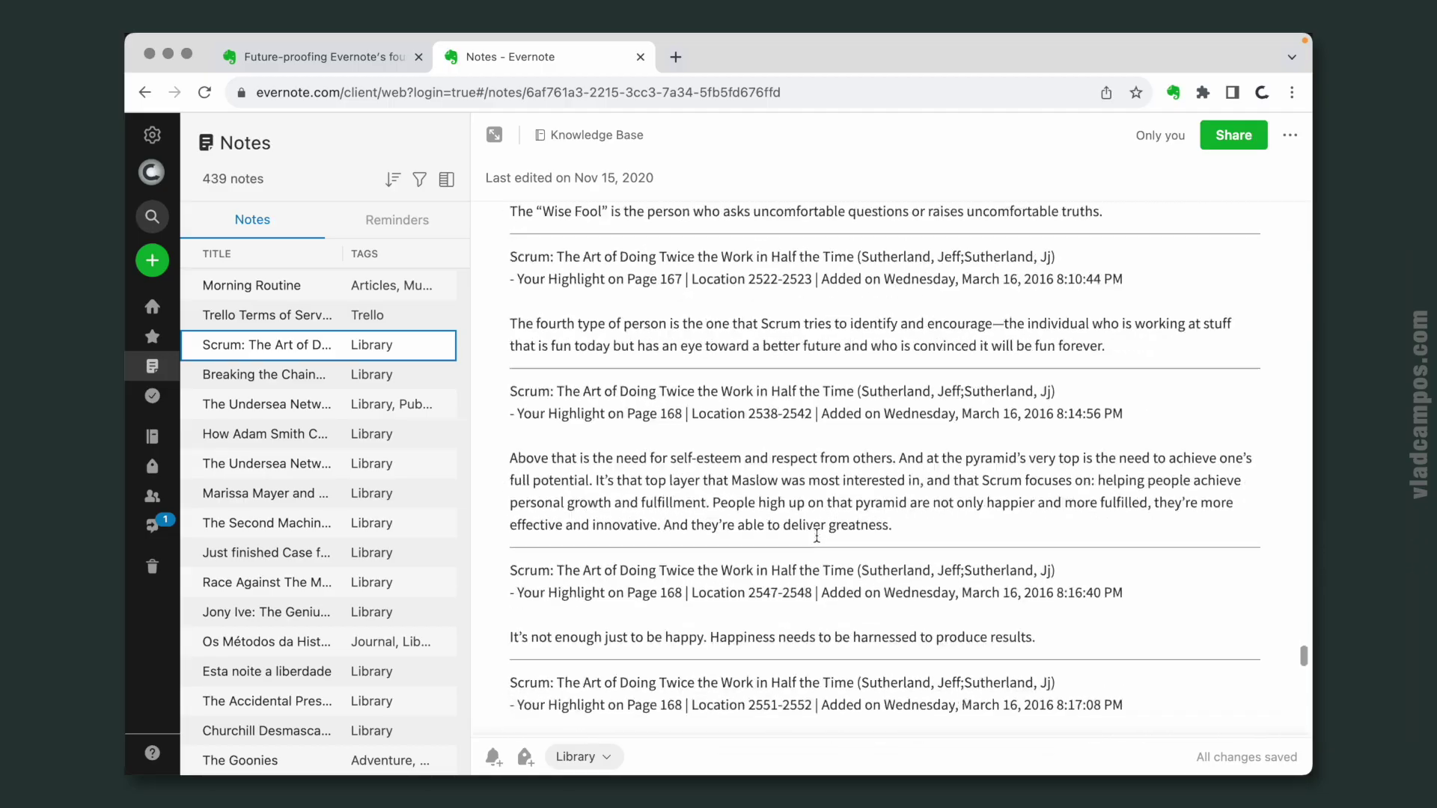
{"action": "scroll", "coordinate": [816, 534], "scroll_direction": "down", "scroll_amount": 12}
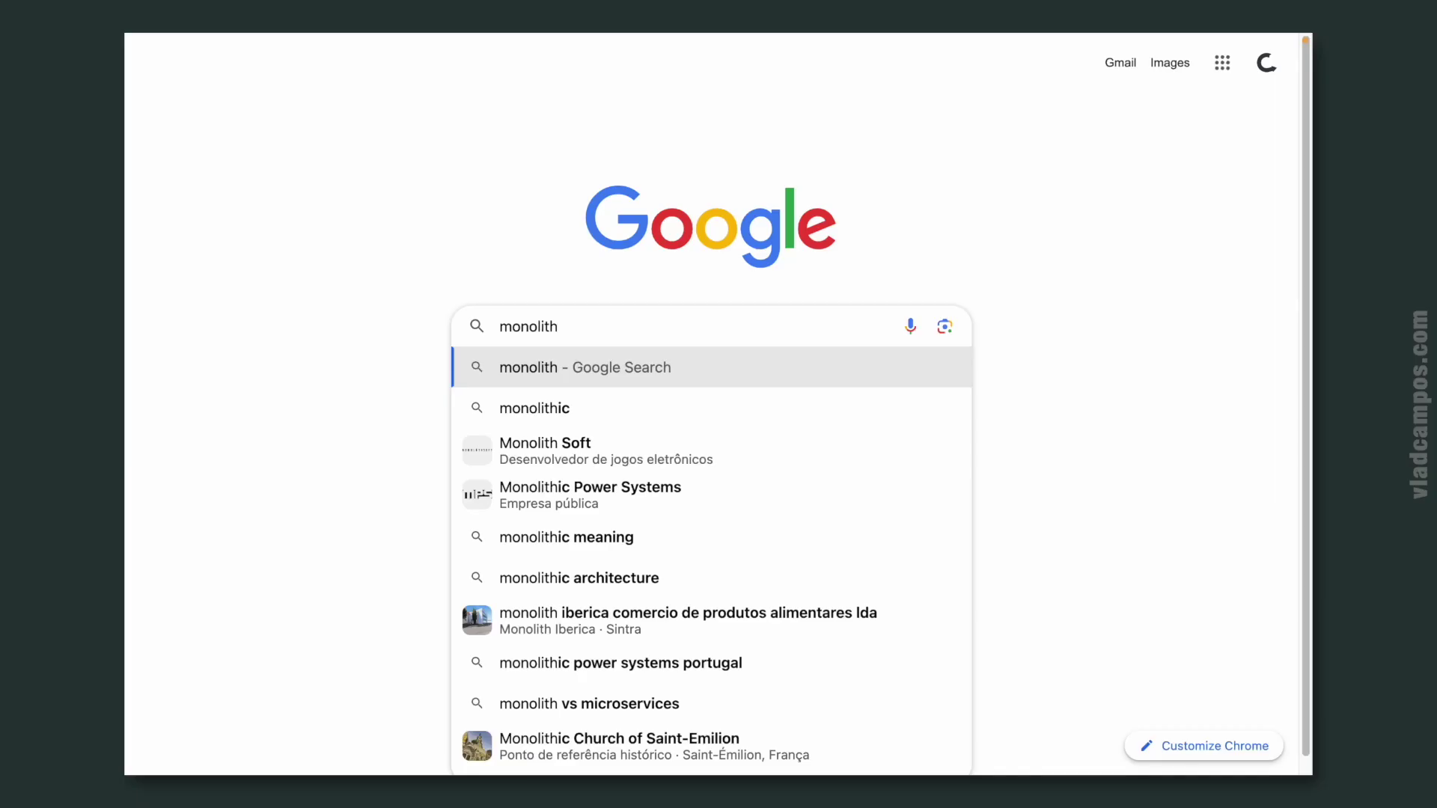
- Search Google for "monolith" and refine the query to "software monolith"
{"action": "key", "text": "Return"}
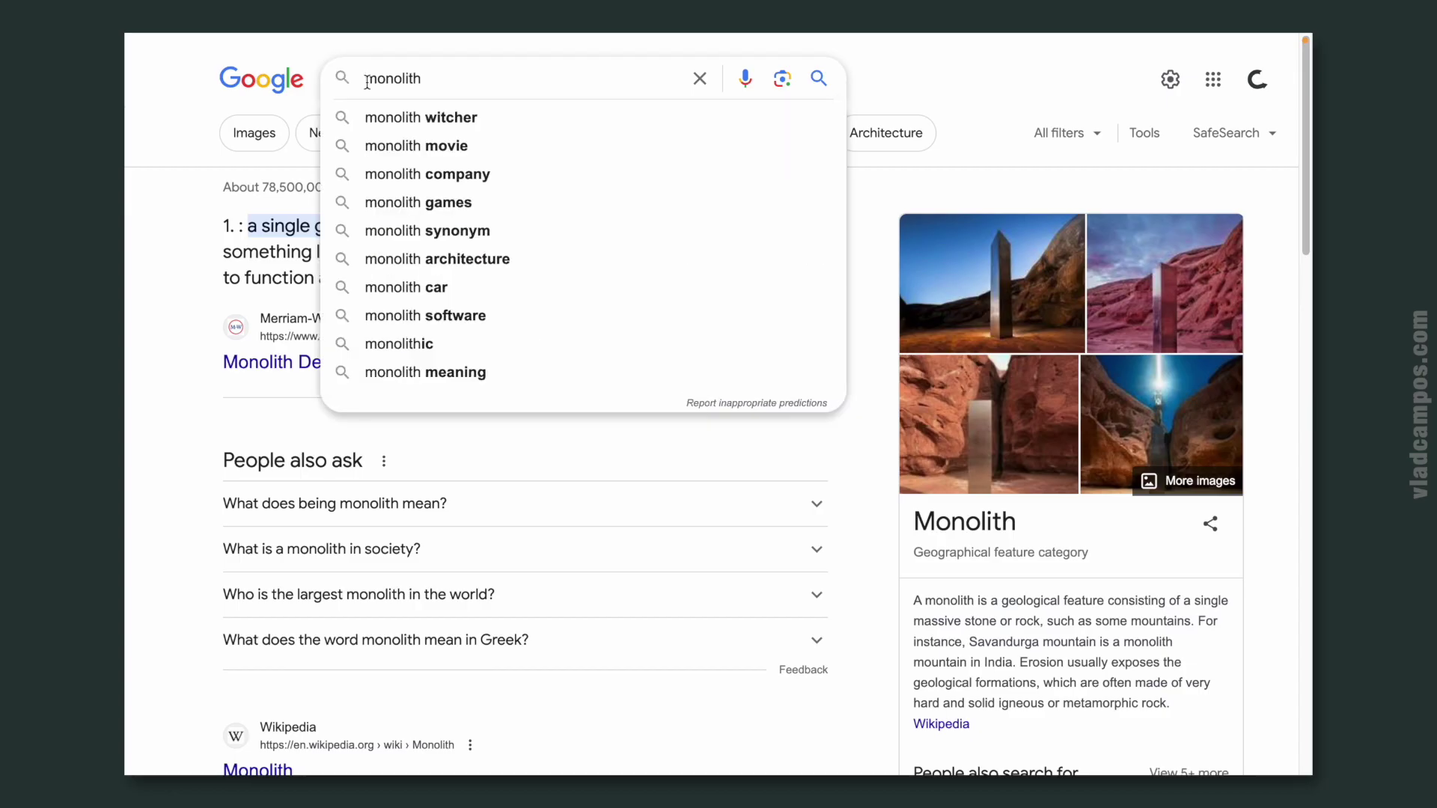
{"action": "type", "text": "software"}
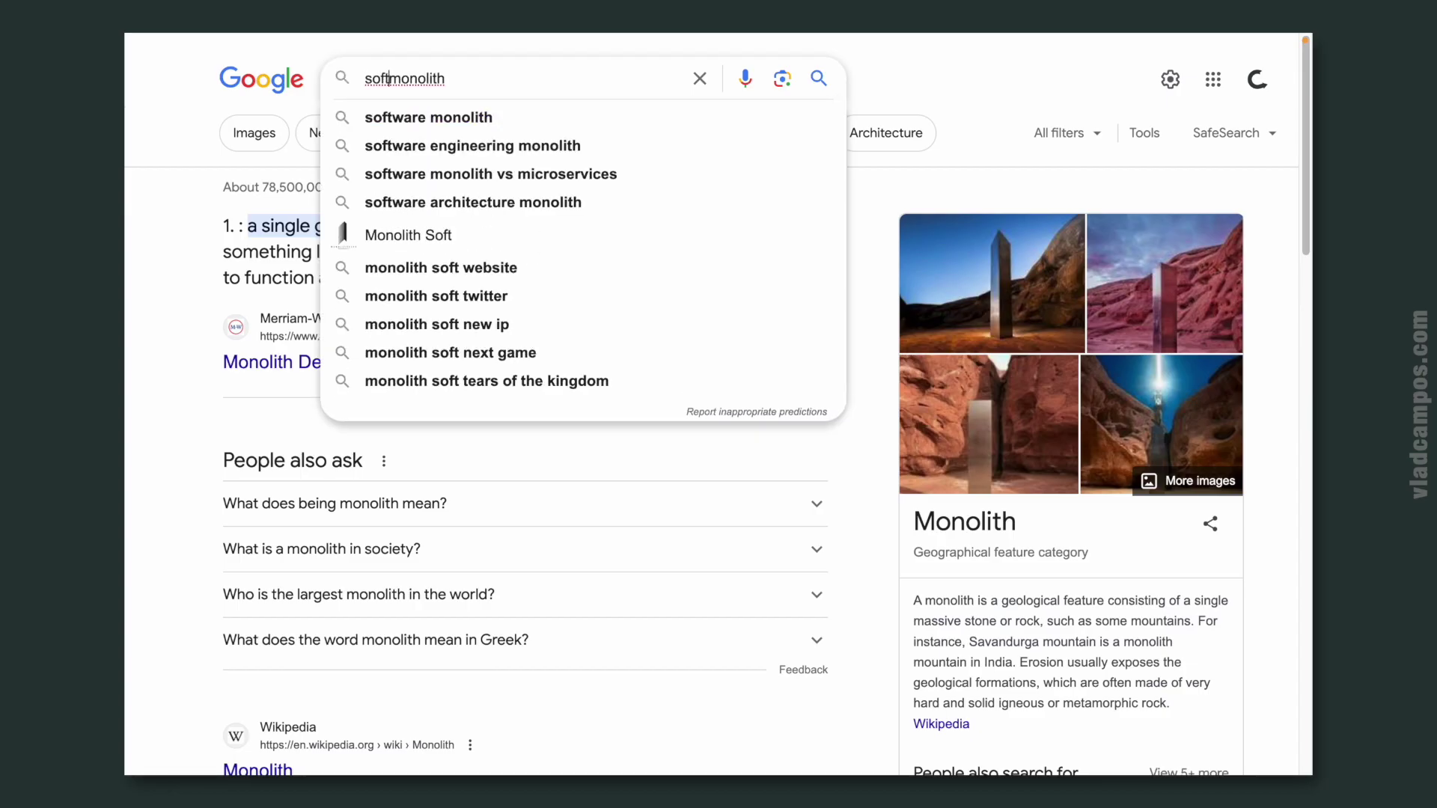
{"action": "key", "text": "Return"}
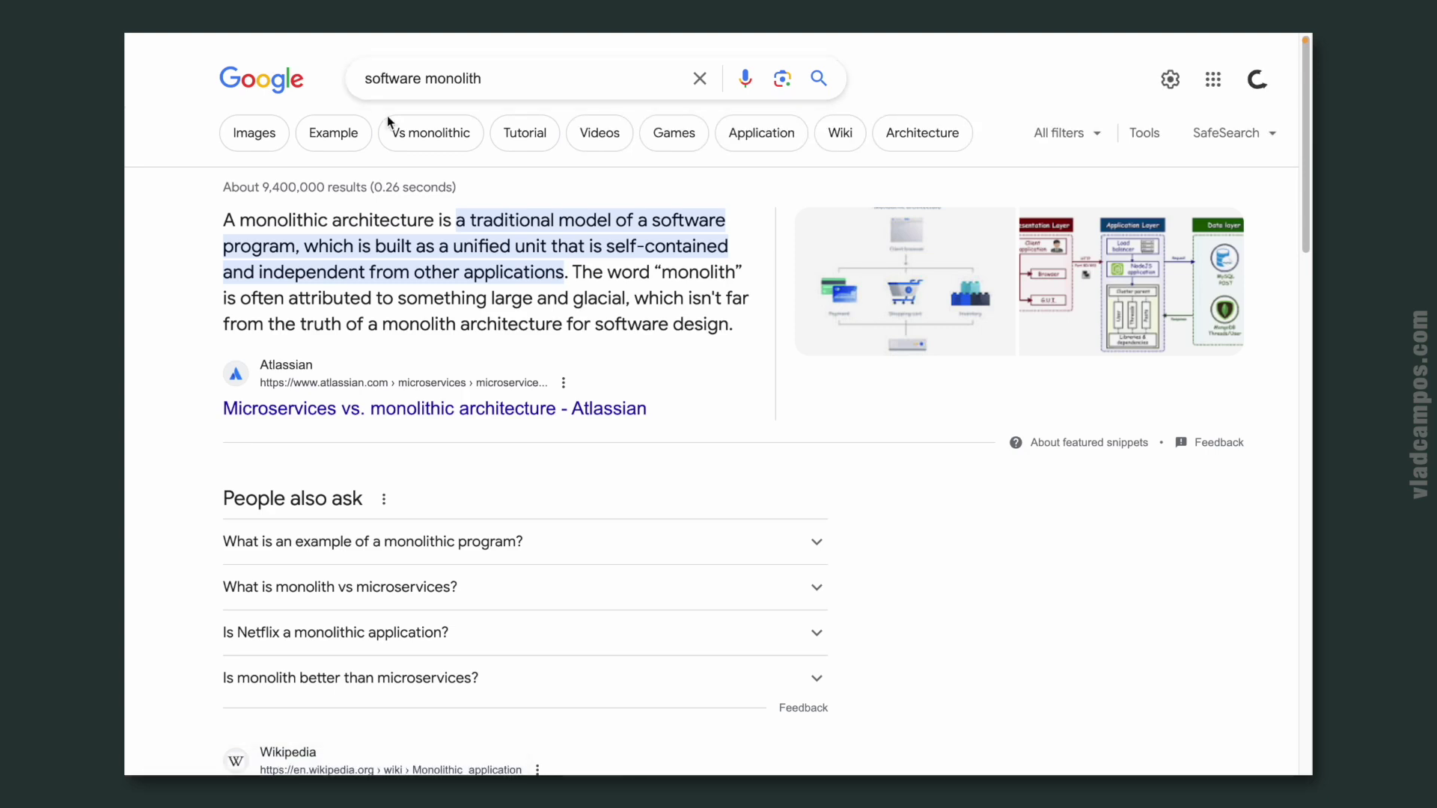
- Open Atlassian's Microservices vs. monolithic architecture article and select the sentence explaining the word "monolith"
{"action": "left_click", "coordinate": [473, 411]}
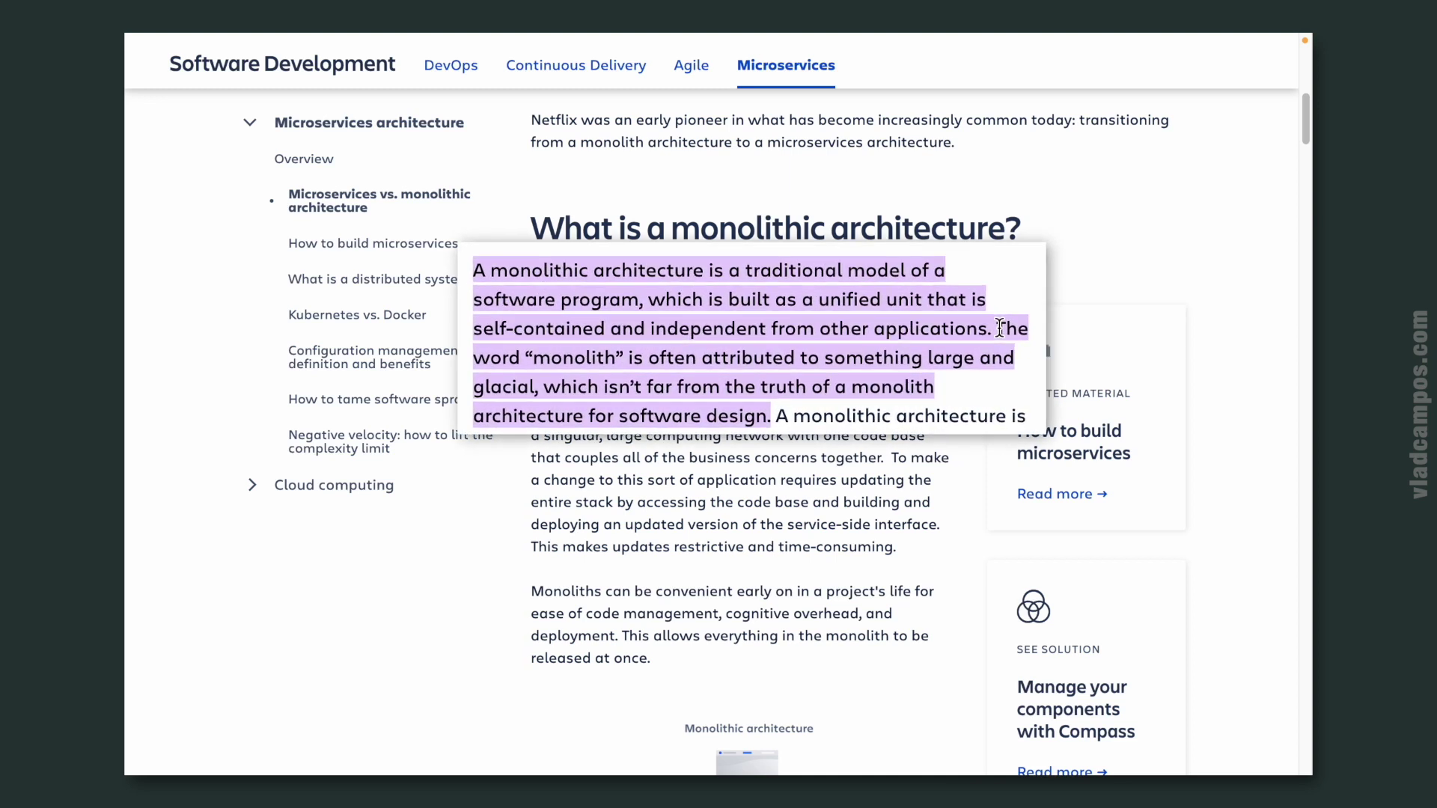
{"action": "left_click_drag", "start_coordinate": [988, 323], "coordinate": [683, 370]}
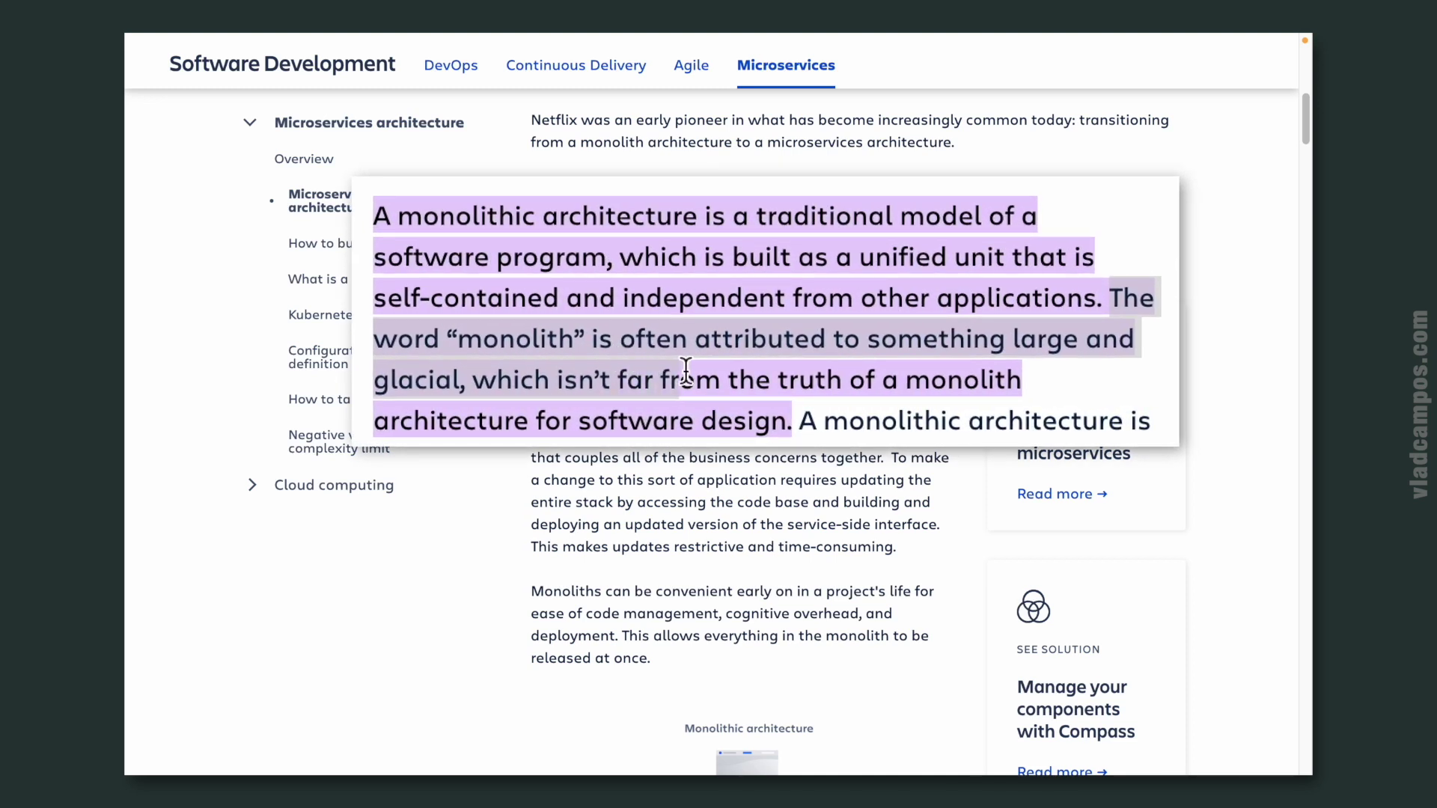
{"action": "left_click_drag", "start_coordinate": [800, 391], "coordinate": [787, 410]}
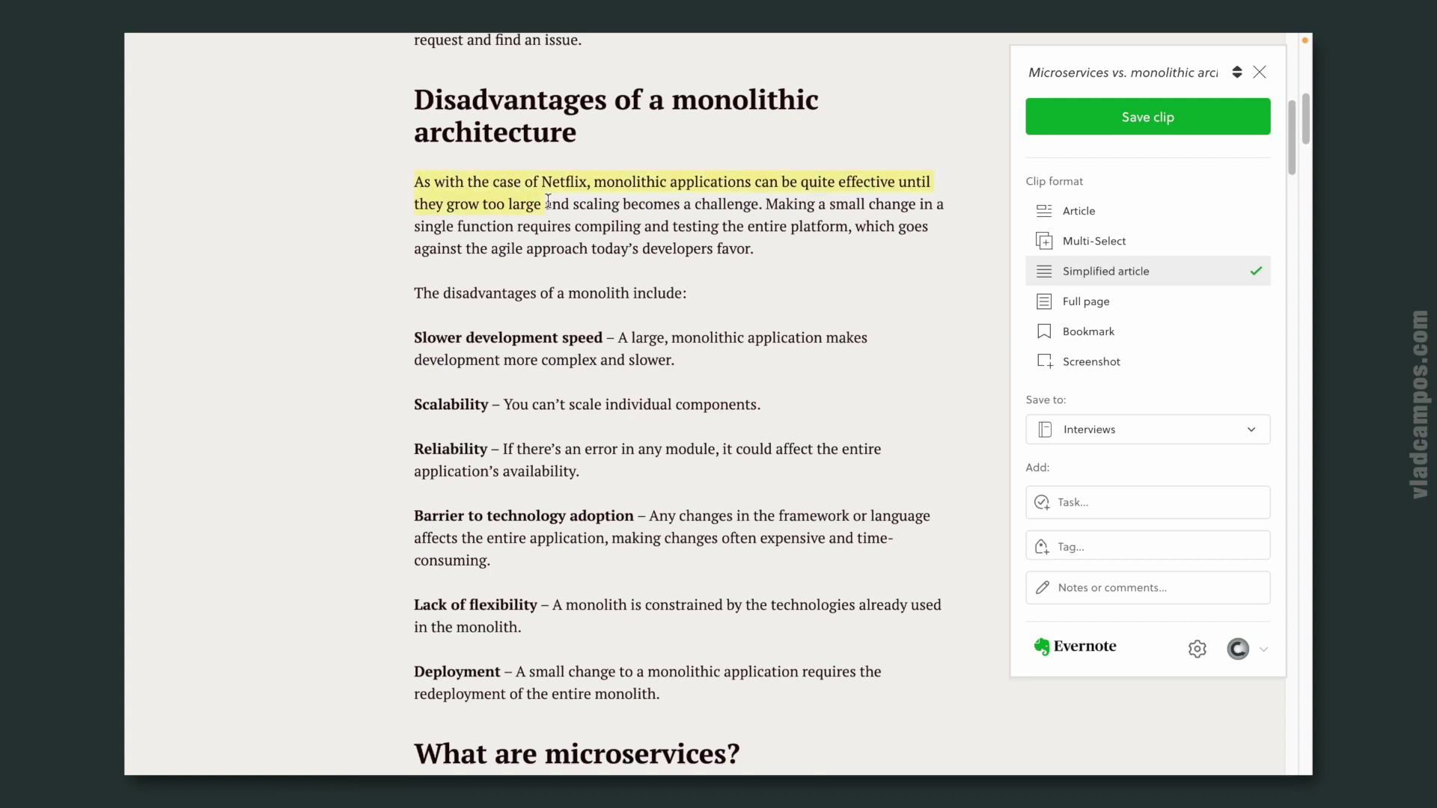
- Highlight the opening paragraph under Disadvantages of a monolithic architecture, "Slower development speed" and "You can't scale individual components." in the simplified article clip
{"action": "left_click_drag", "start_coordinate": [724, 227], "coordinate": [770, 254]}
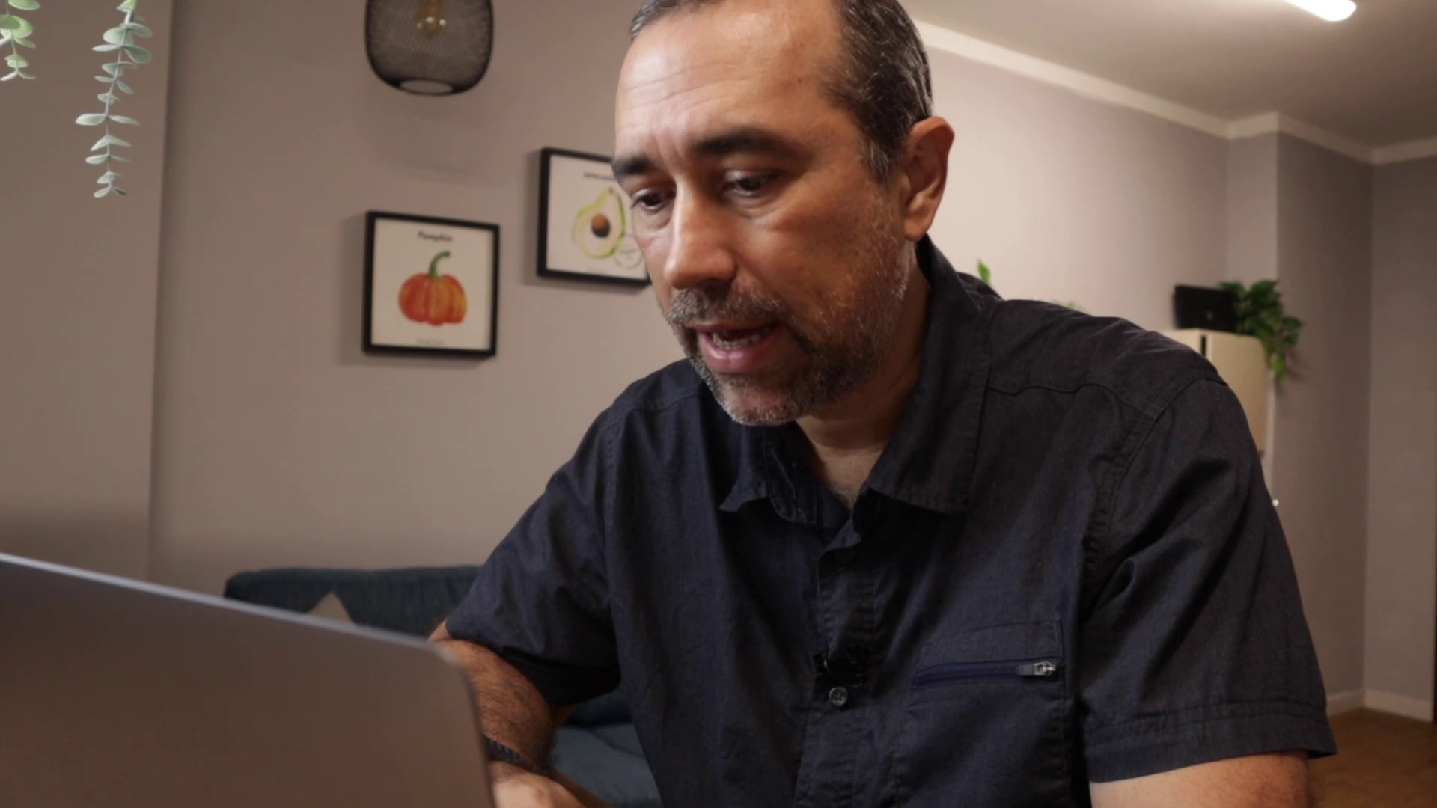
{"action": "left_click_drag", "start_coordinate": [416, 249], "coordinate": [570, 247]}
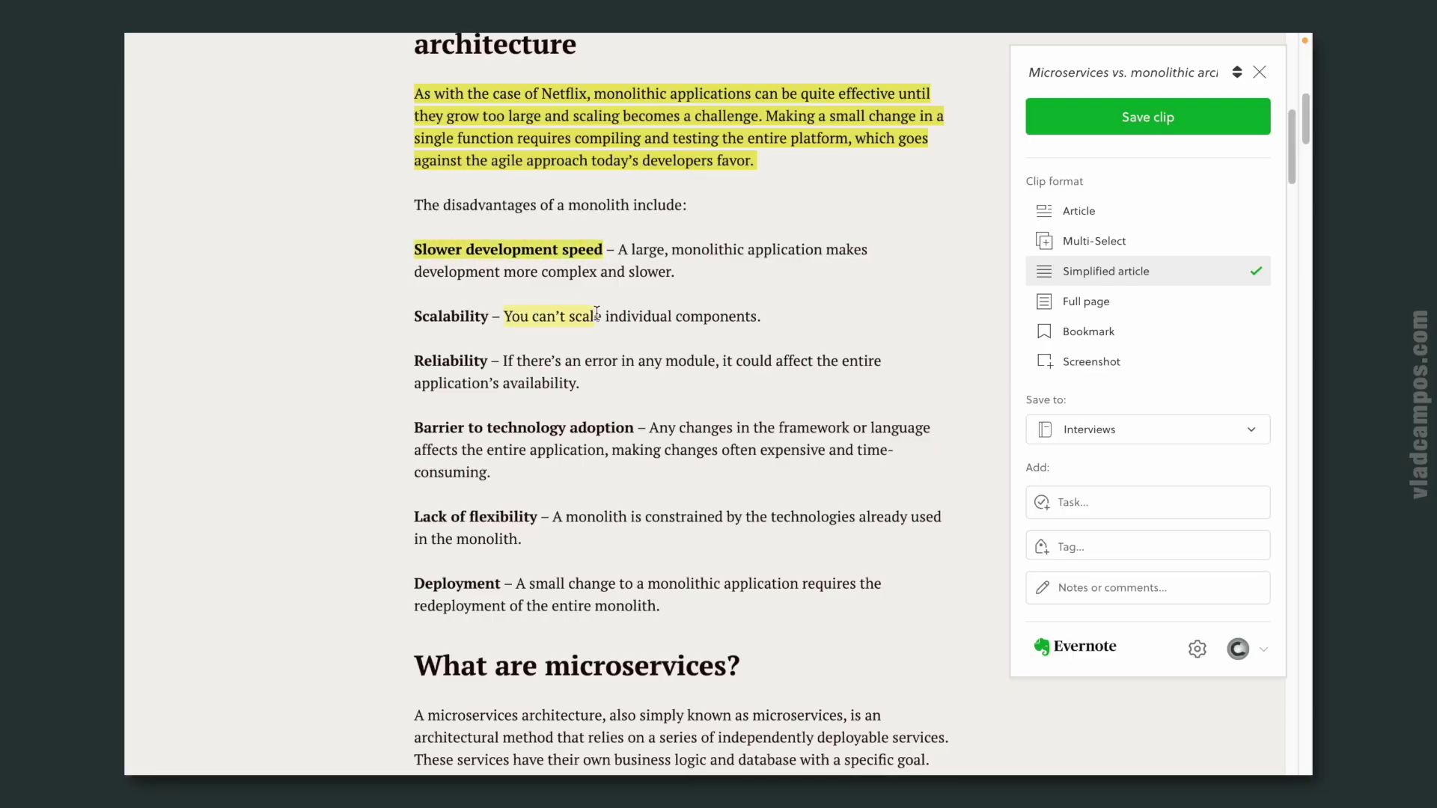
{"action": "left_click_drag", "start_coordinate": [734, 321], "coordinate": [774, 329]}
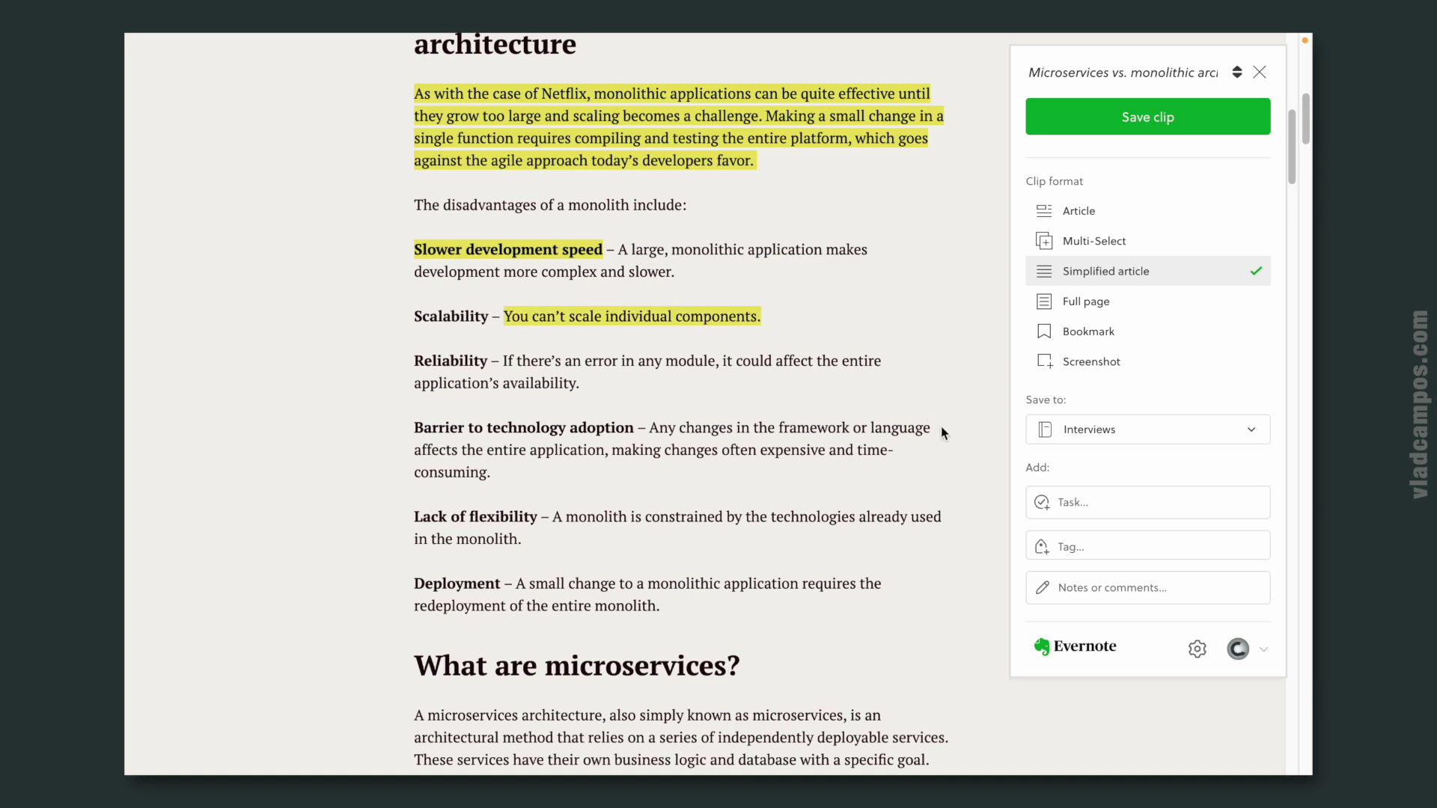
{"action": "scroll", "coordinate": [941, 433], "scroll_direction": "down", "scroll_amount": 2}
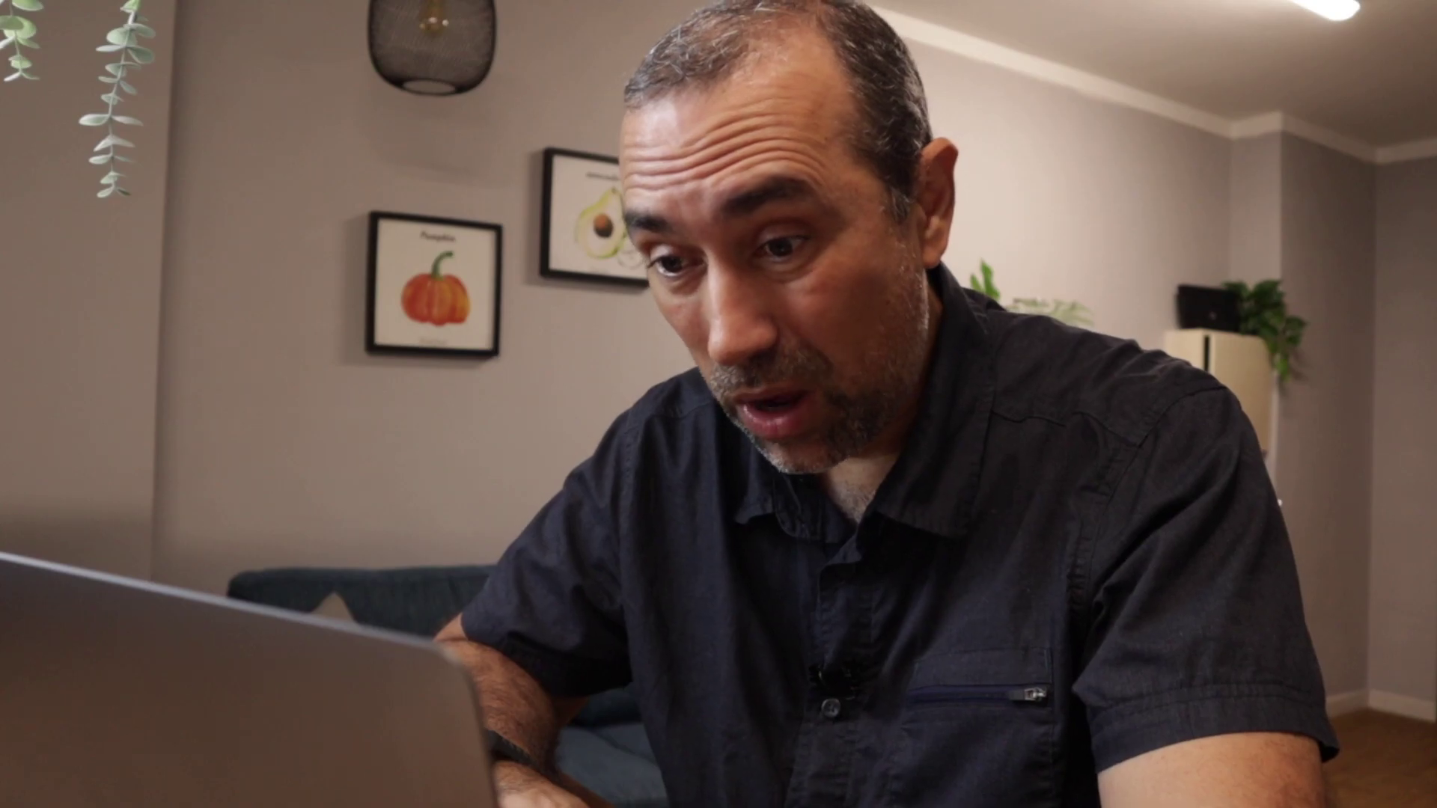